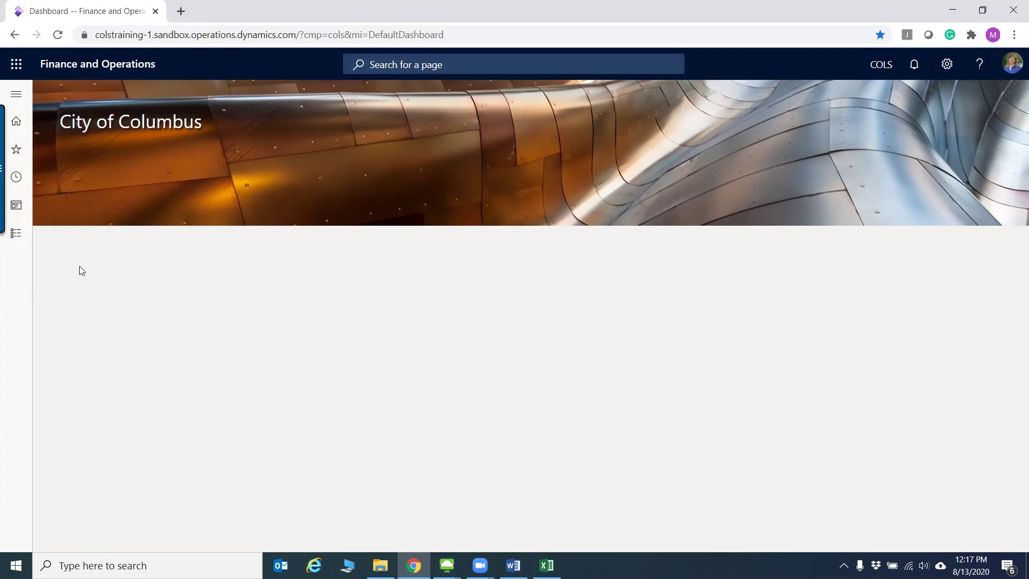
Step: Open the favorite General budget reservations list and enter the employee's surname as the Reservation title filter
left_click(16, 152)
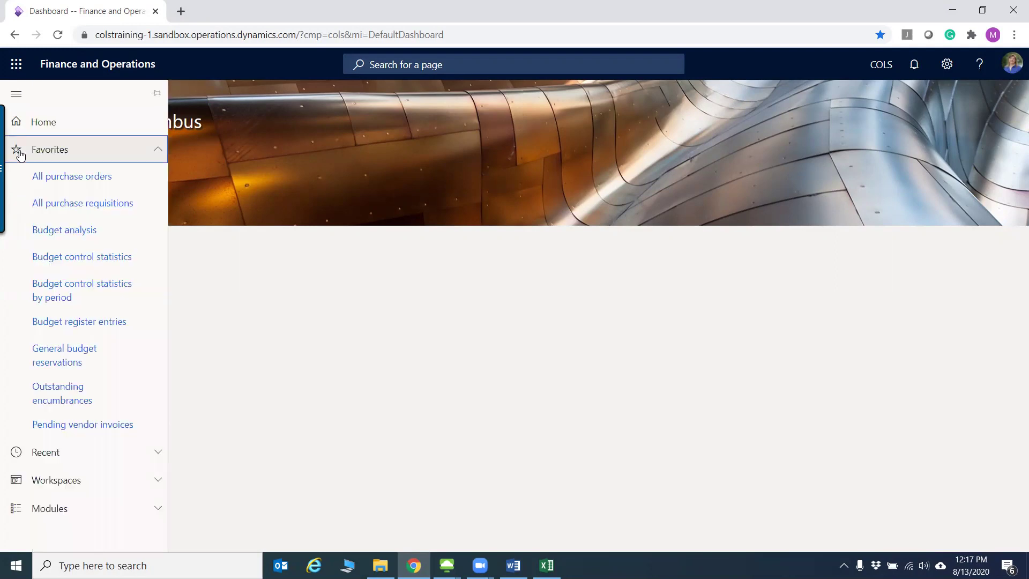
left_click(64, 349)
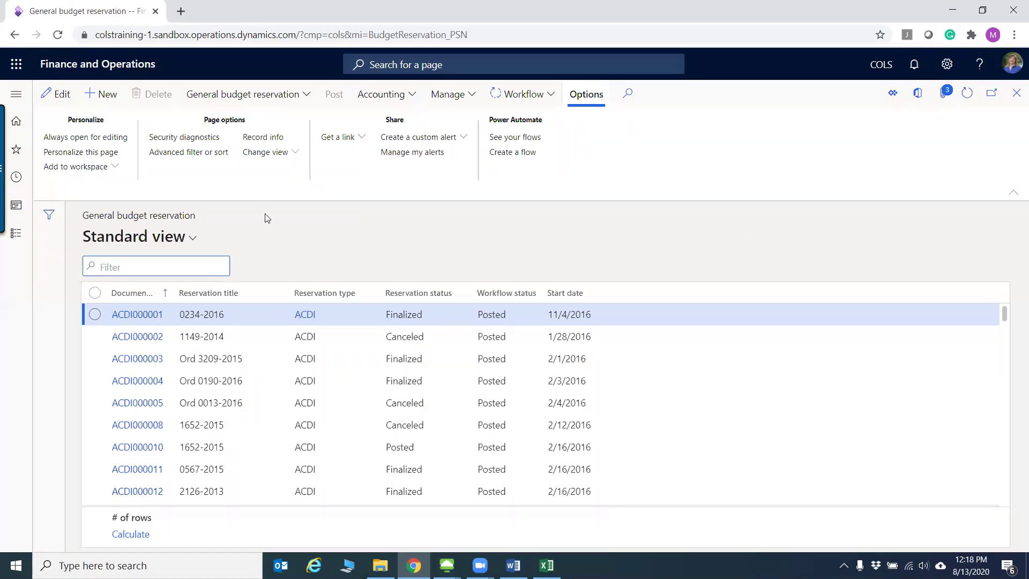
left_click(50, 215)
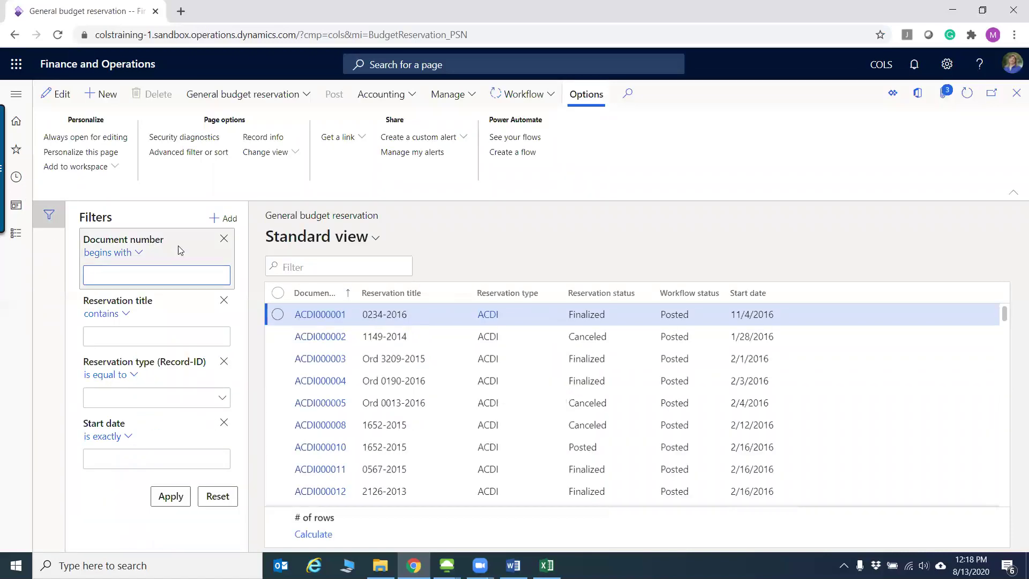
left_click(162, 337)
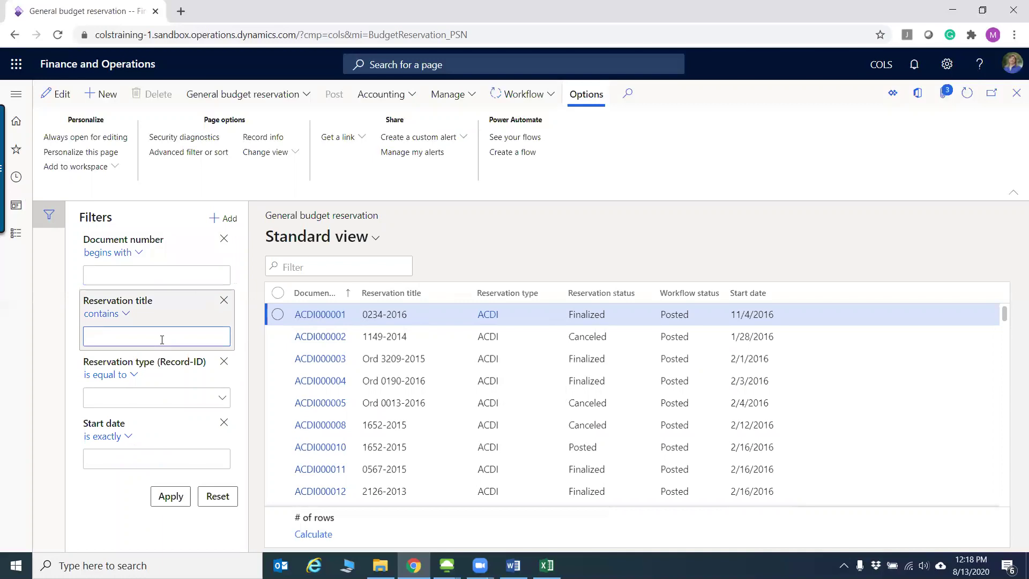
type("Hall")
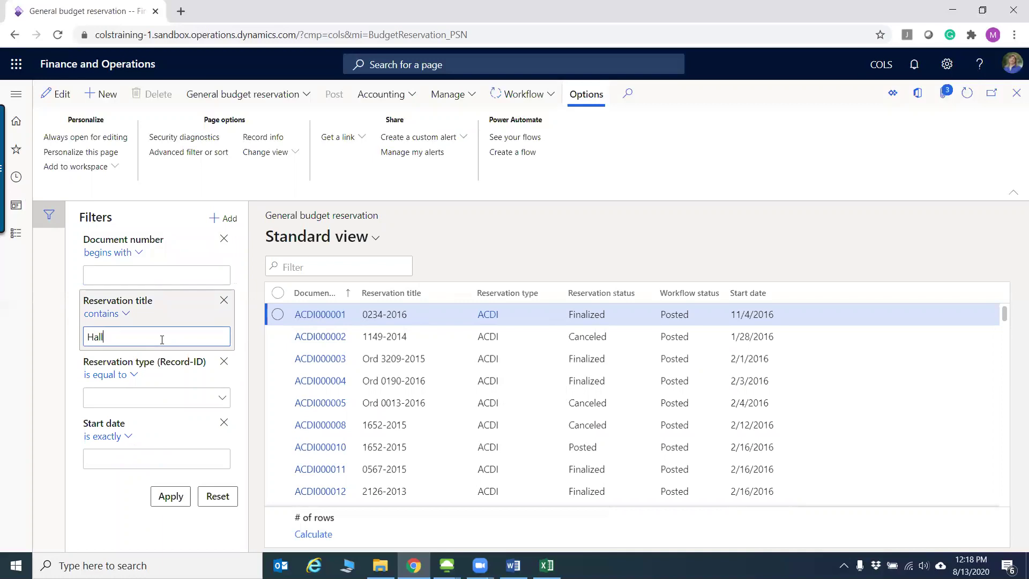
Step: Set the Start date filter to after 1/1/2019, apply the filters and hide the filter pane
left_click(127, 438)
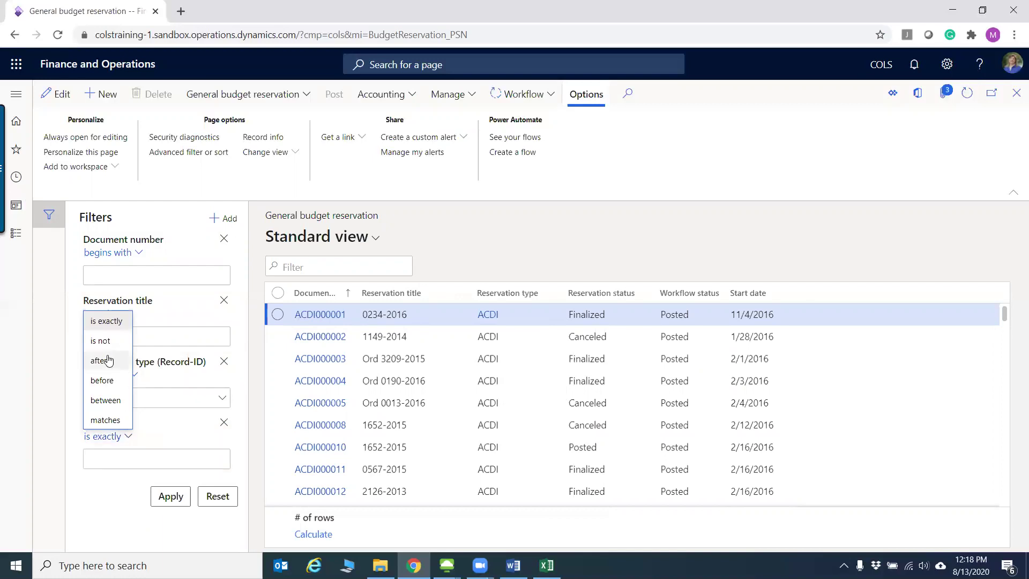
left_click(99, 363)
left_click(123, 459)
type("01012019")
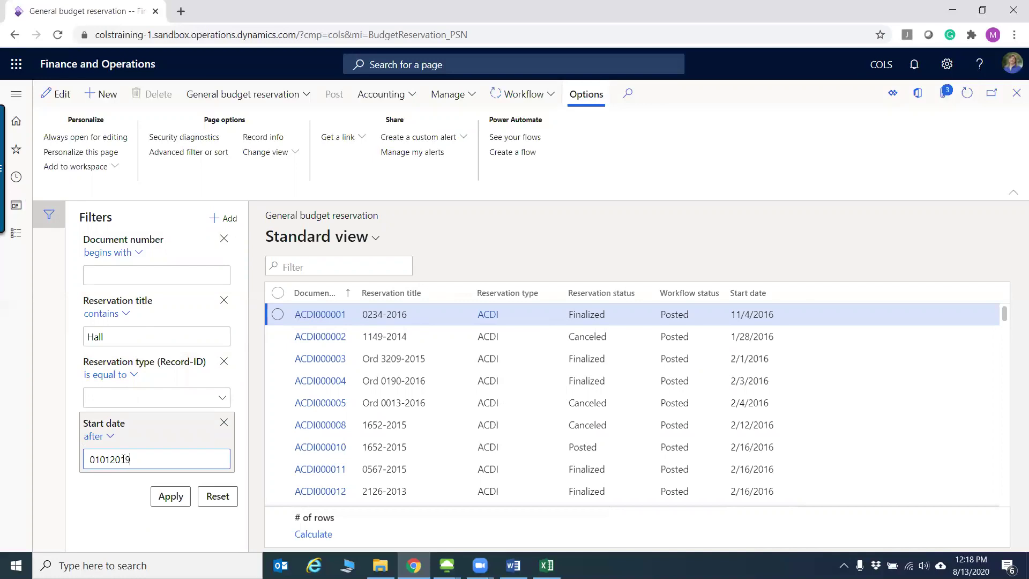
left_click(164, 502)
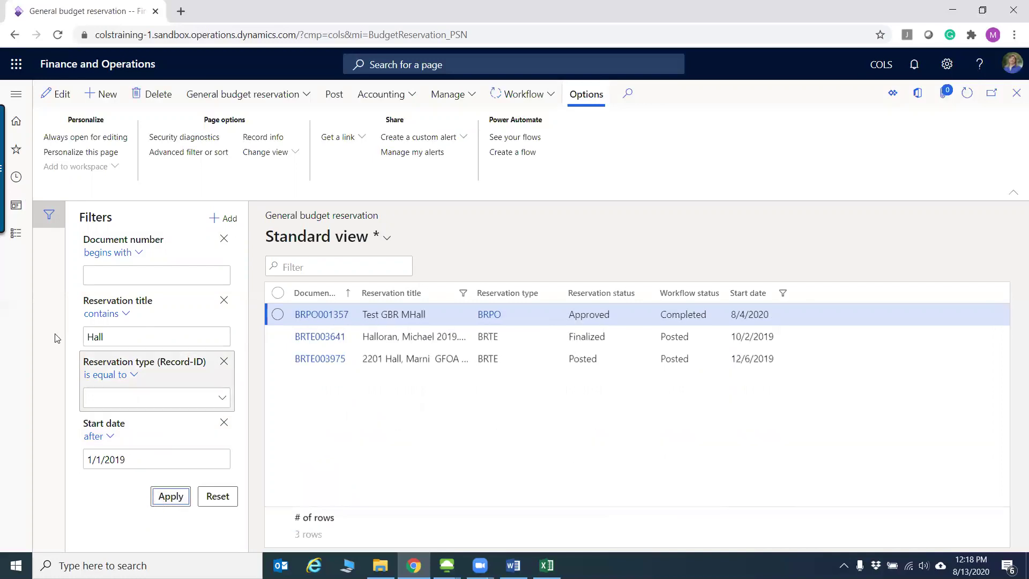
left_click(48, 219)
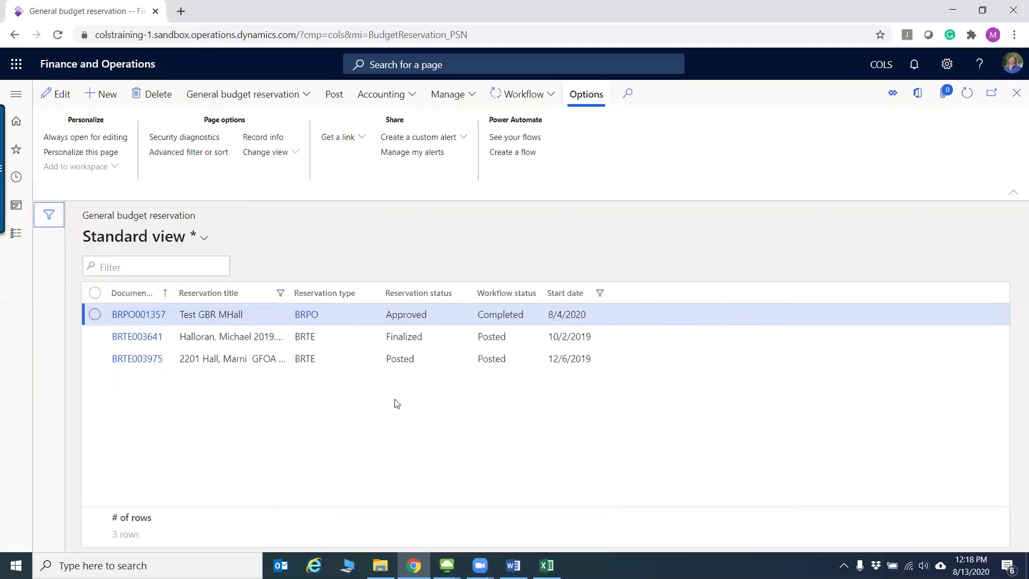
Step: Filter the Reservation type column to values beginning with "brte"
left_click(371, 298)
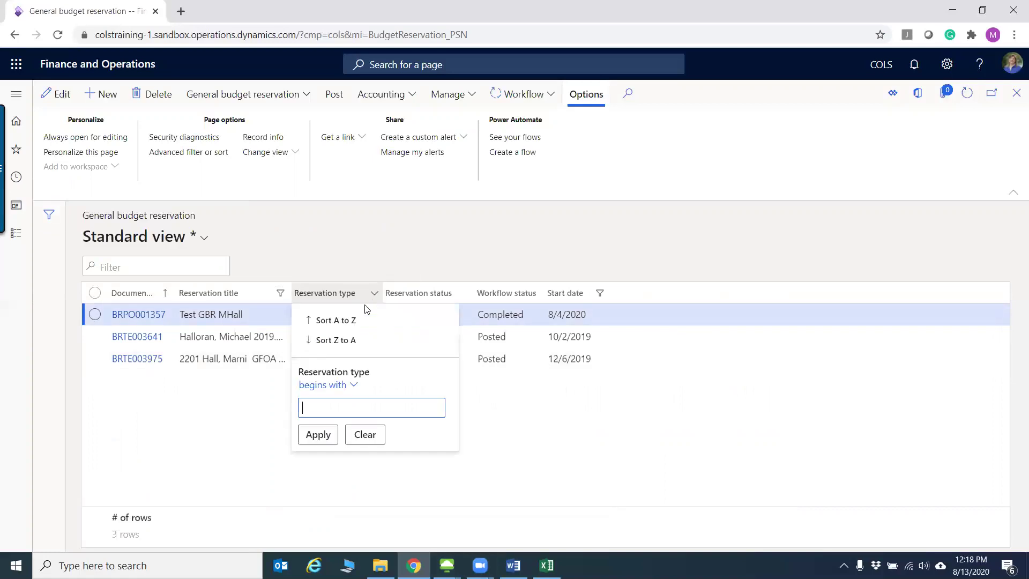
type("brte")
left_click(318, 434)
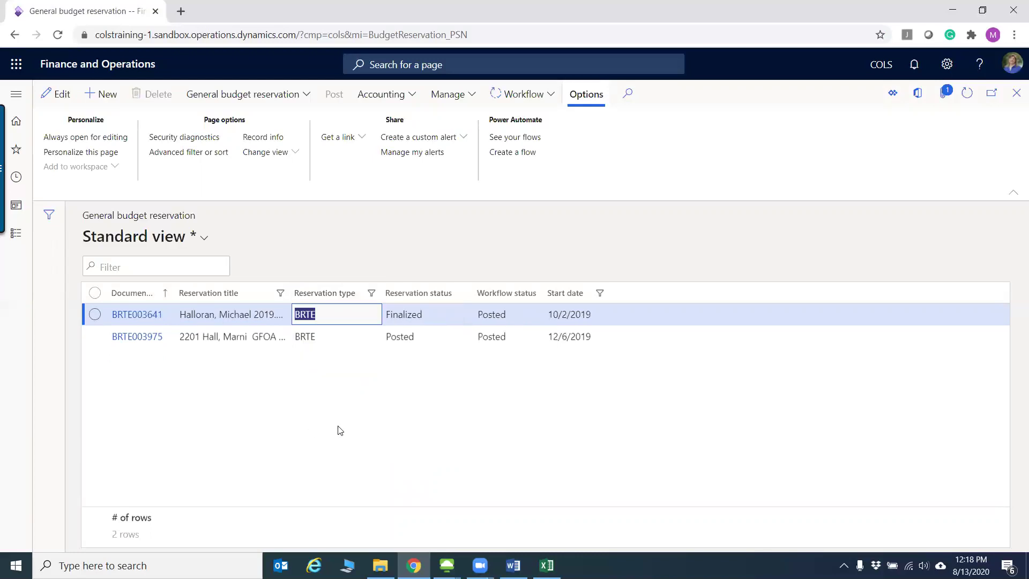
Step: View the posted reservation starting 12/6/2019 in Line view, examine its lines and return to the reservation list
left_click(94, 338)
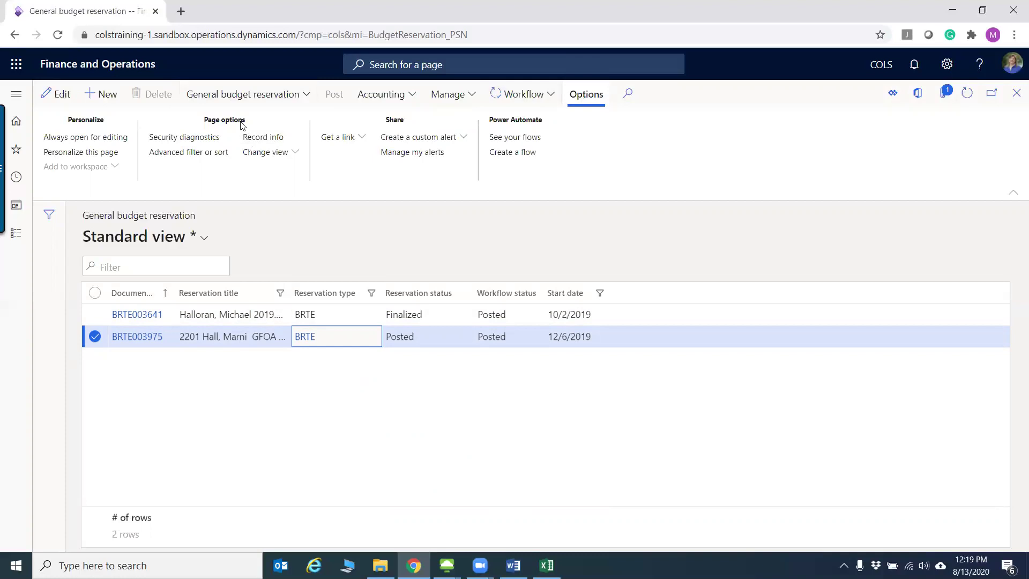
left_click(296, 155)
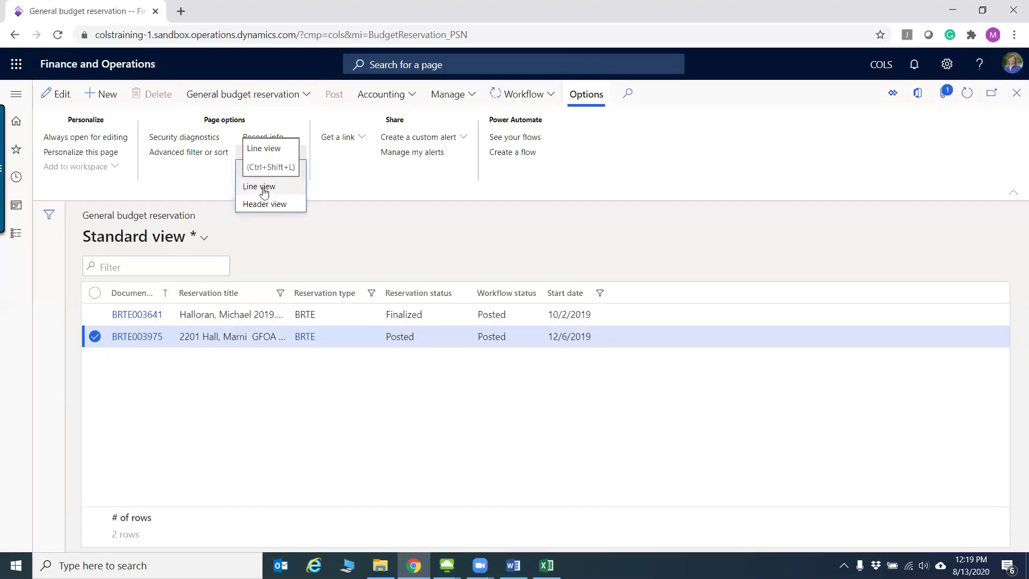
left_click(263, 187)
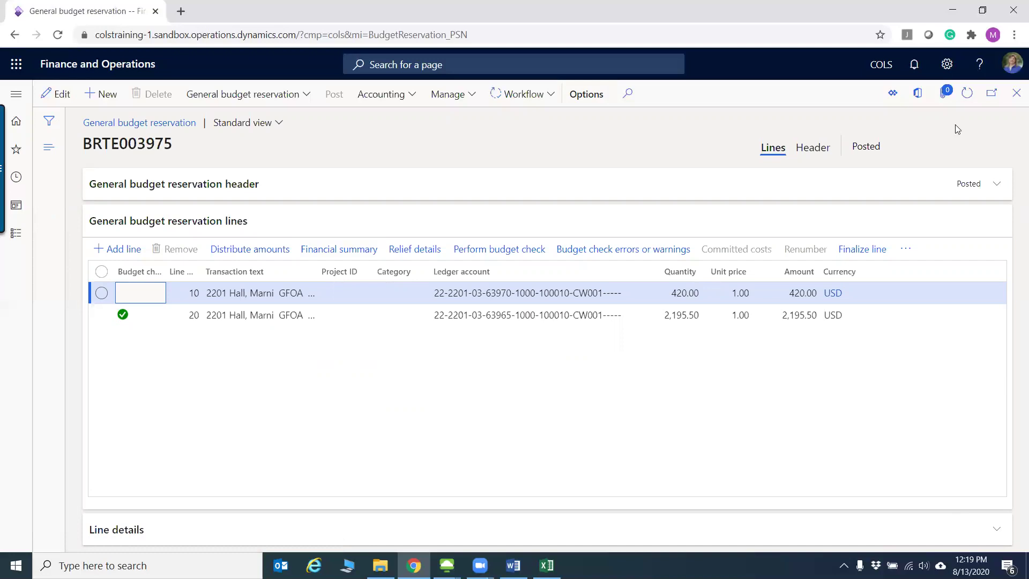
left_click(1017, 97)
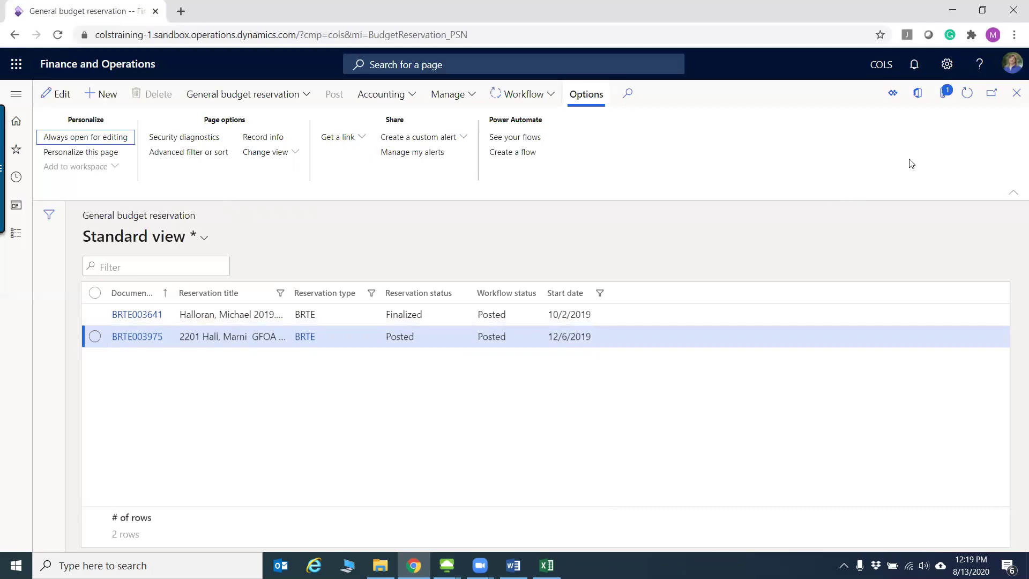
Step: Open the filtered reservation list in a separate maximized window and switch back to the dashboard window
left_click(991, 94)
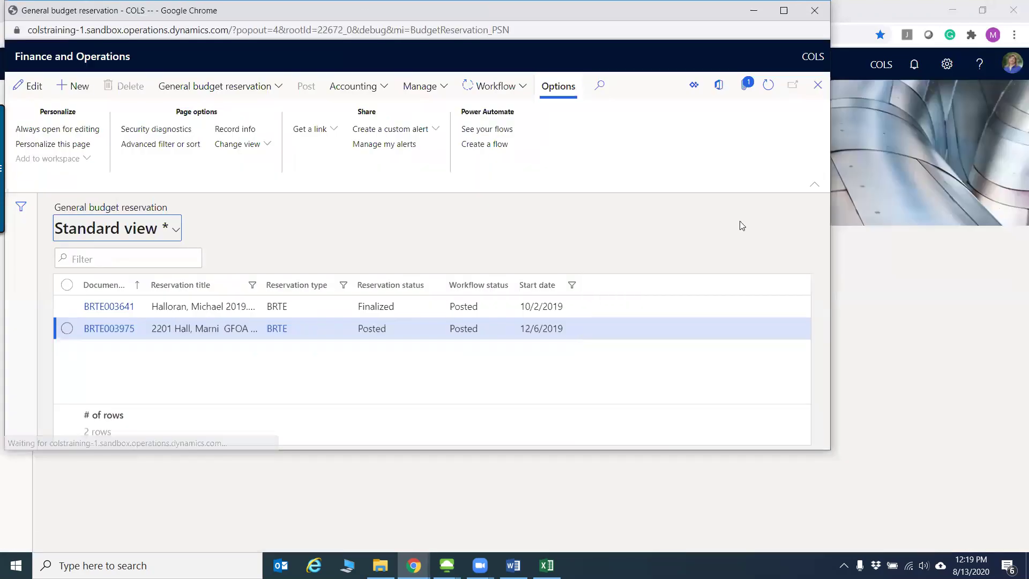
left_click(784, 11)
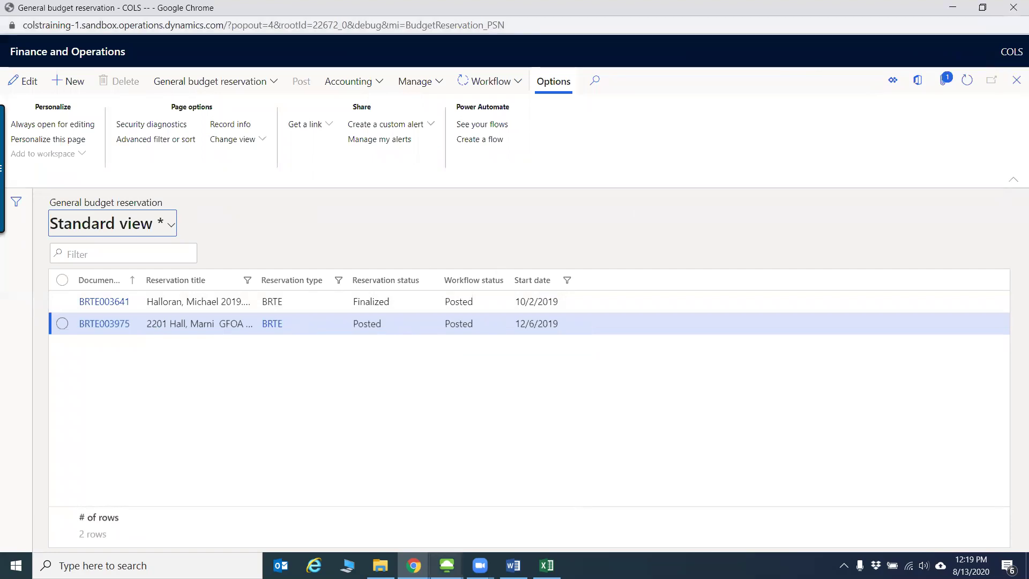
mouse_move(414, 566)
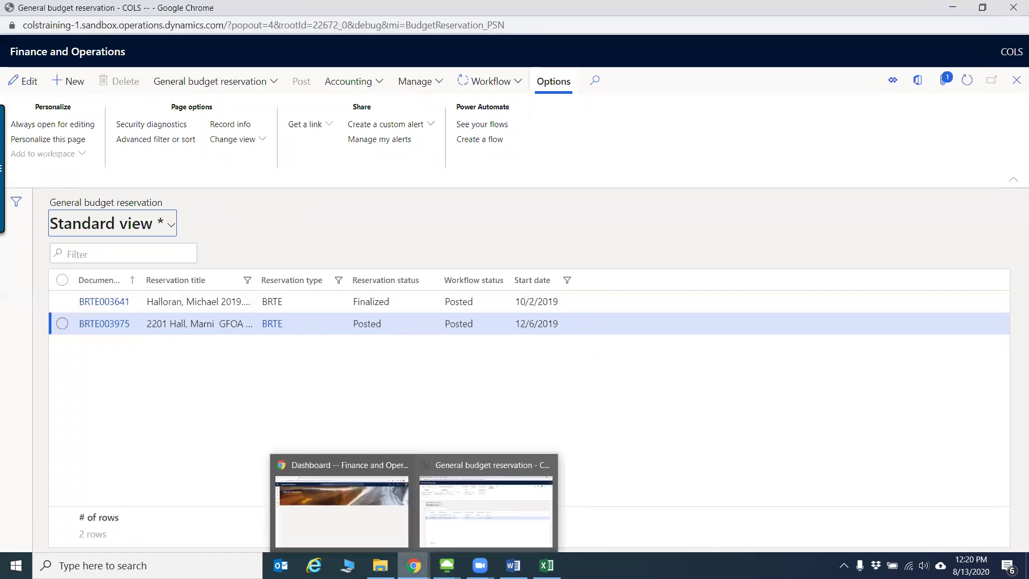
left_click(367, 538)
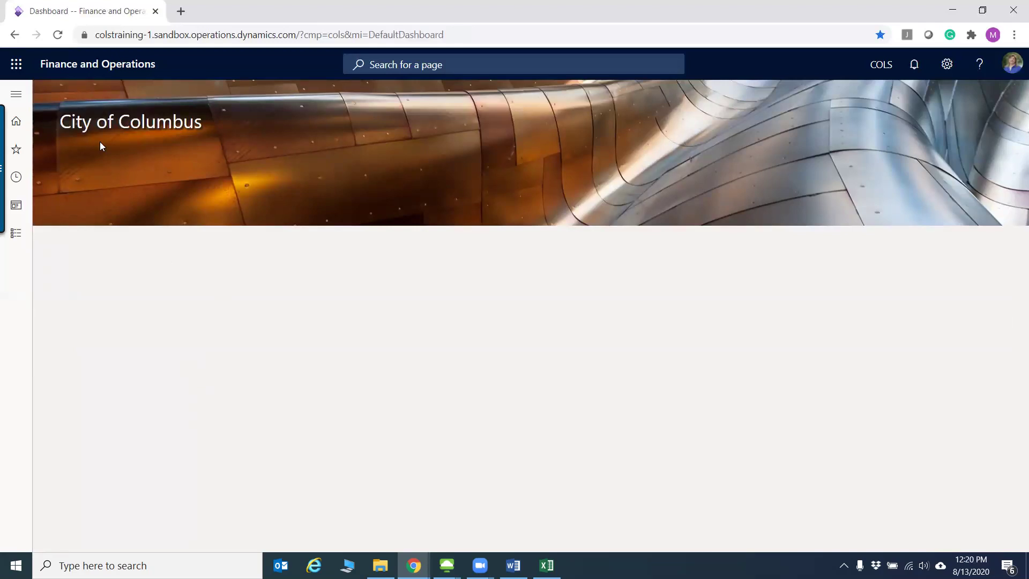
Step: Open the favorite All purchase orders list and add Vendor name as a filter field
left_click(18, 153)
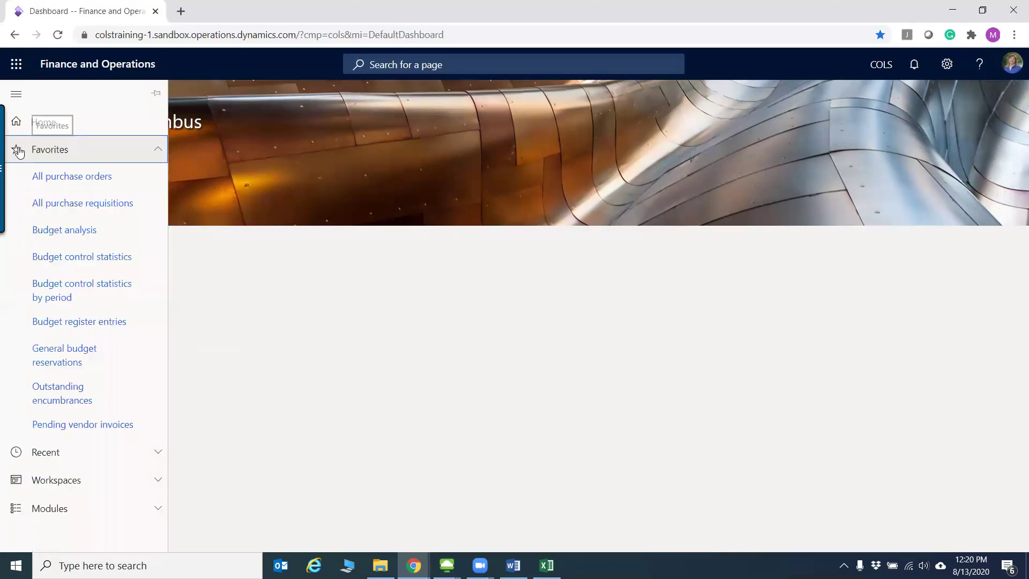
left_click(69, 177)
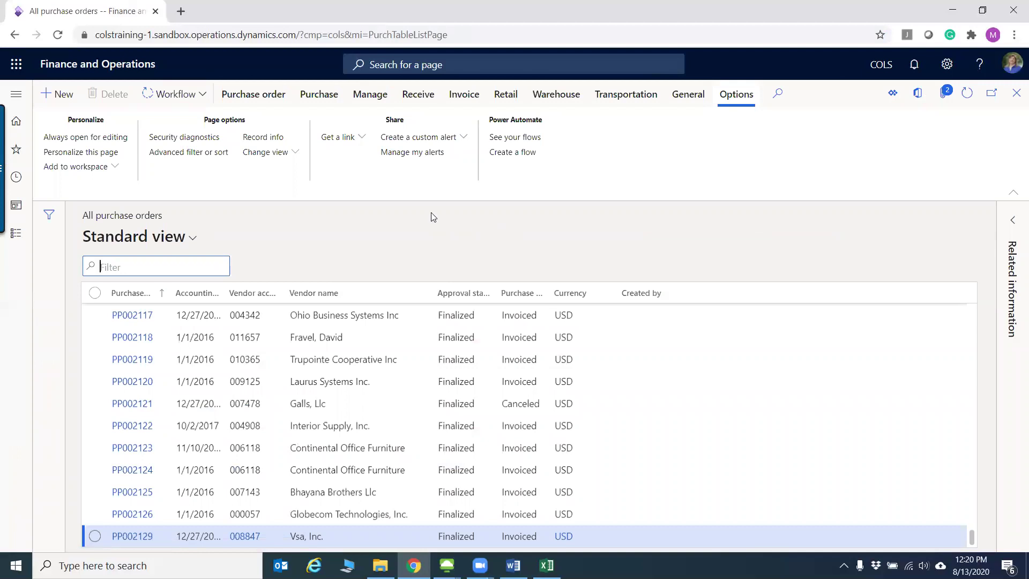
left_click(50, 215)
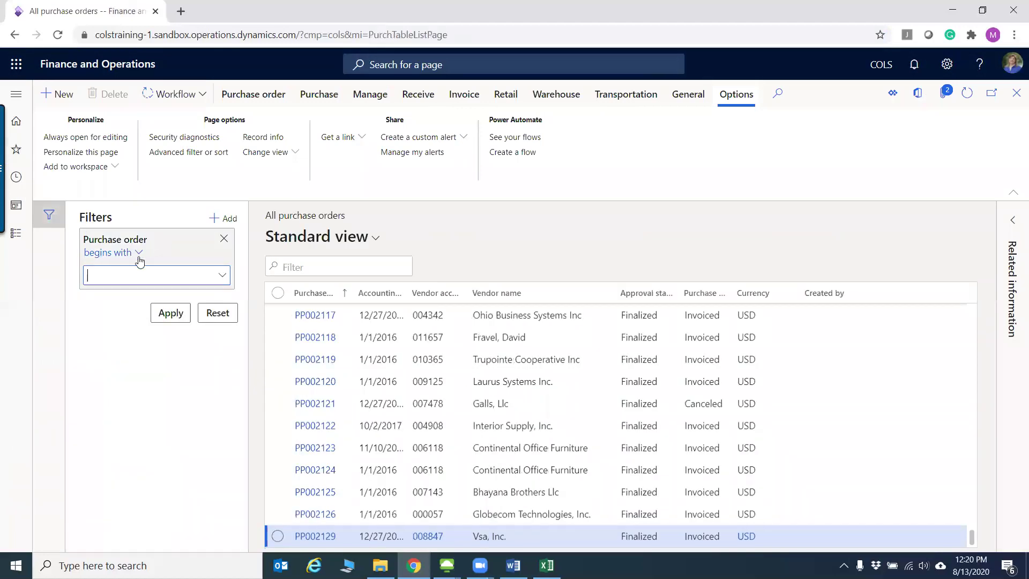
left_click(217, 221)
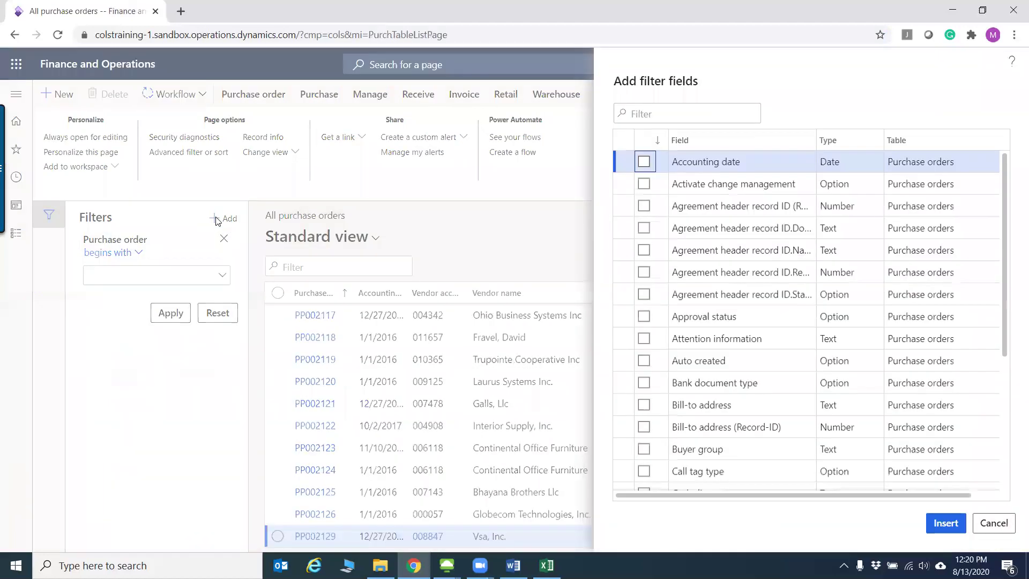
left_click(694, 114)
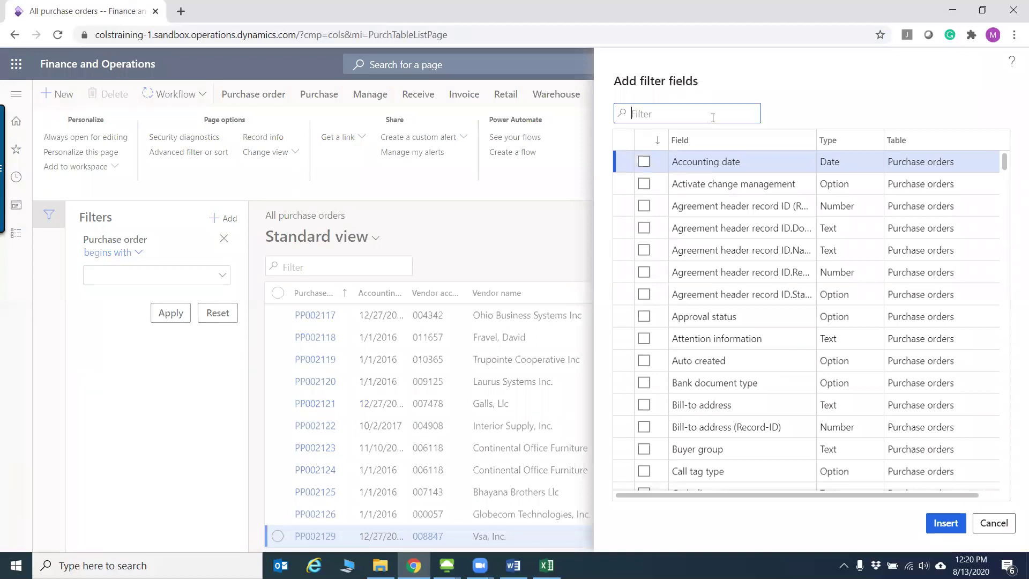
type("vendor")
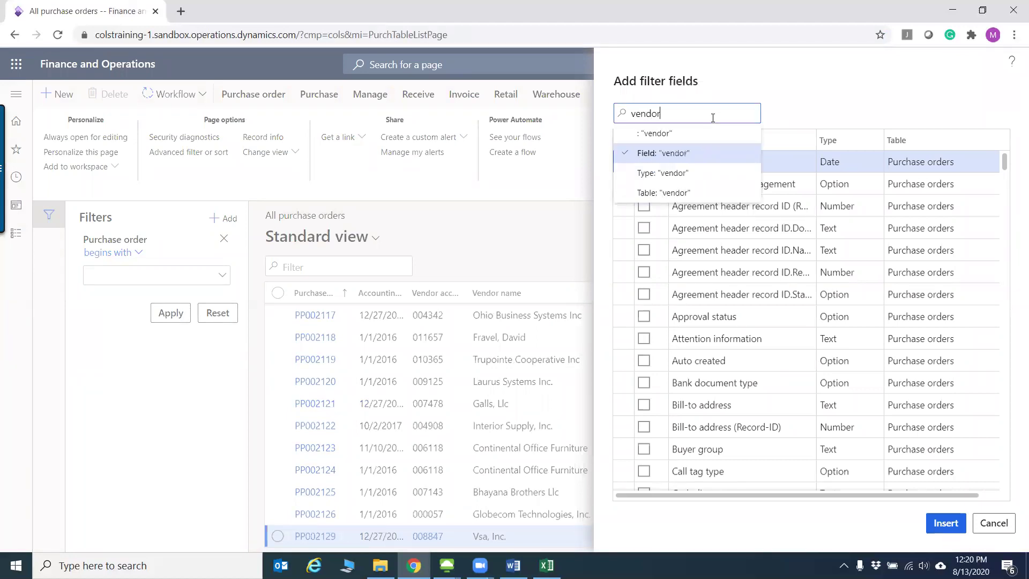
key("Return")
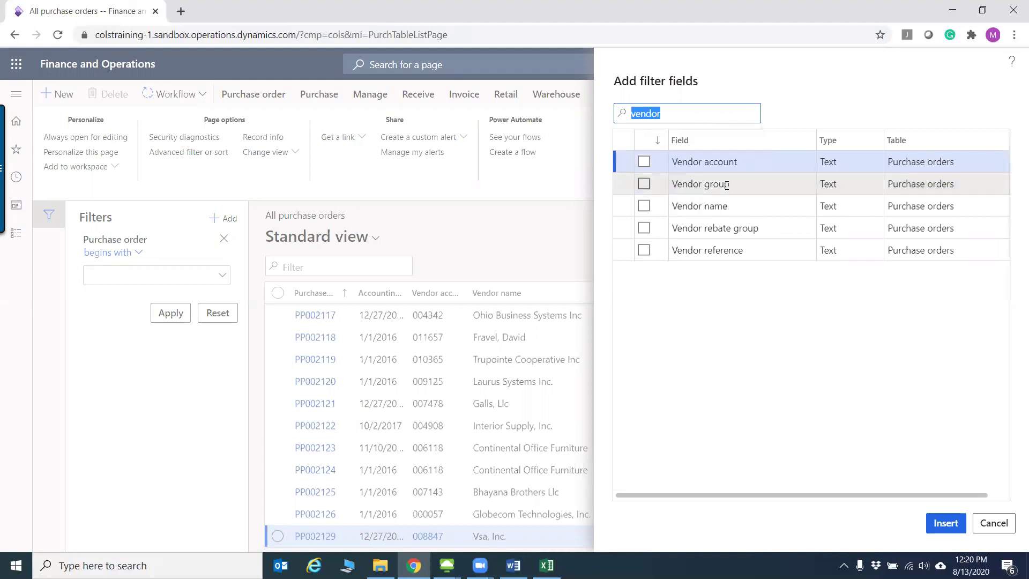
left_click(644, 206)
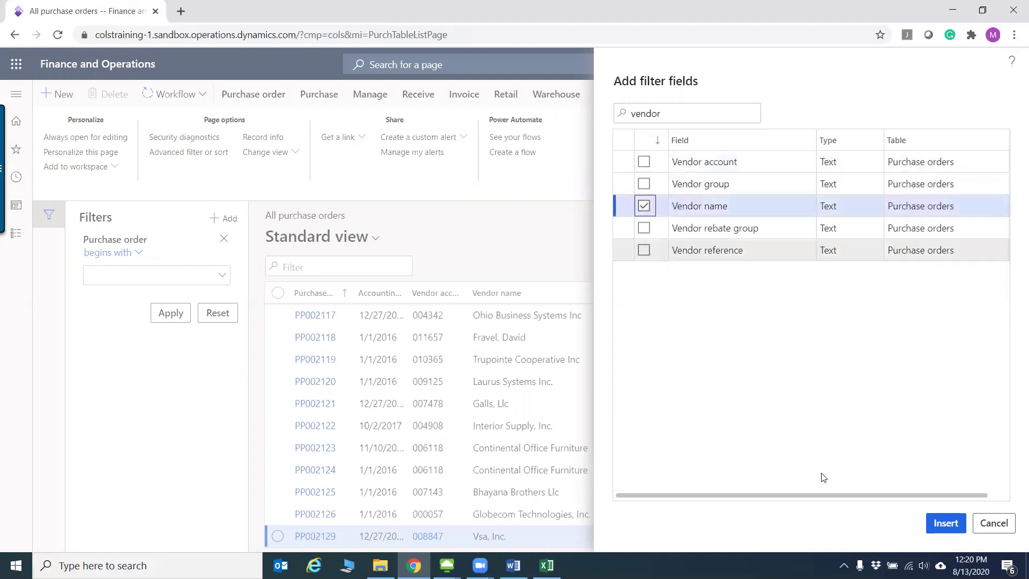
left_click(946, 524)
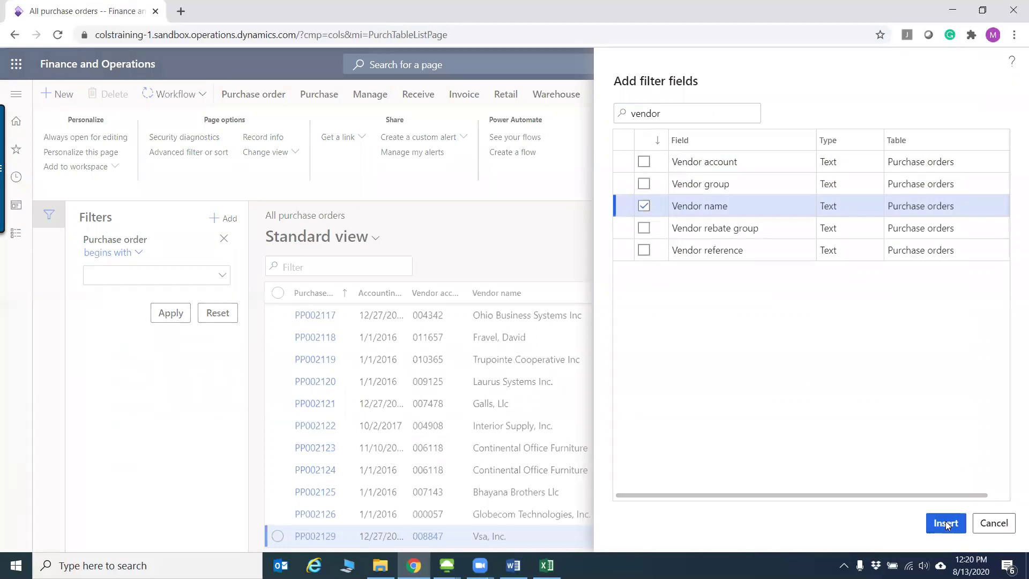
Step: Filter the purchase orders to vendor names beginning with "government"
left_click(162, 334)
type("government")
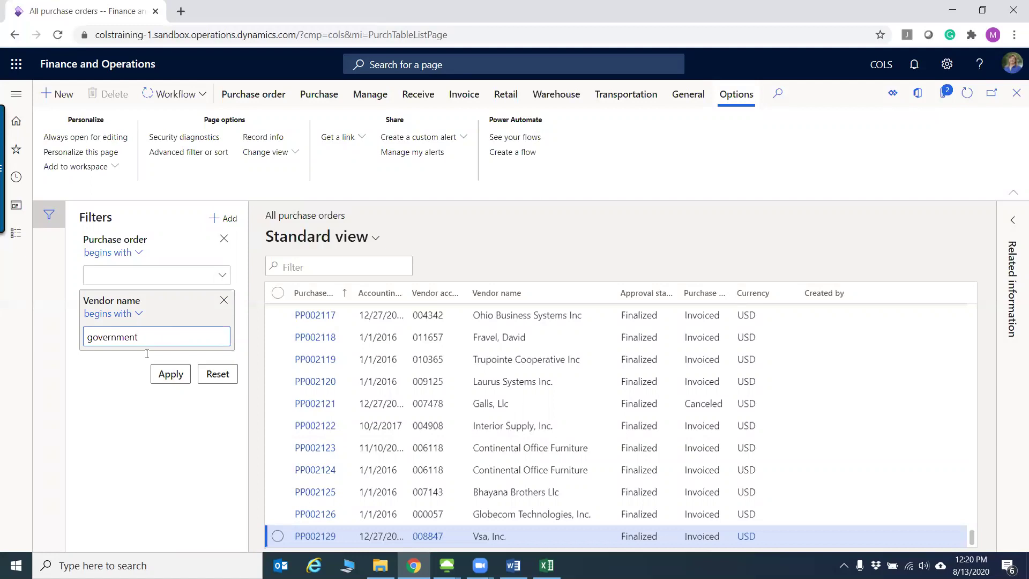
left_click(166, 374)
left_click(168, 377)
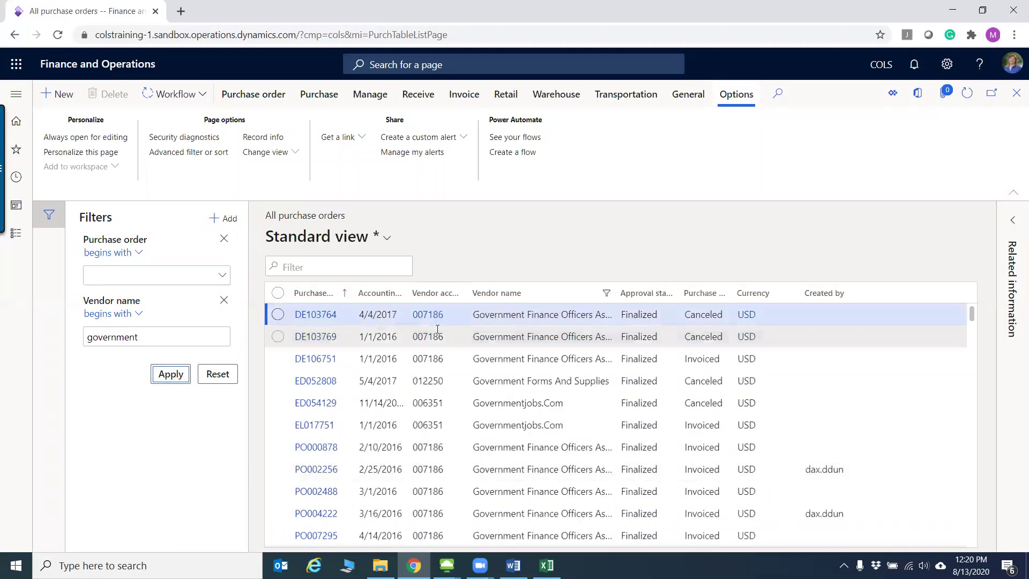
Step: Filter the Vendor account column by the Government Finance Officers vendor's account number and hide the filter pane
left_click(455, 295)
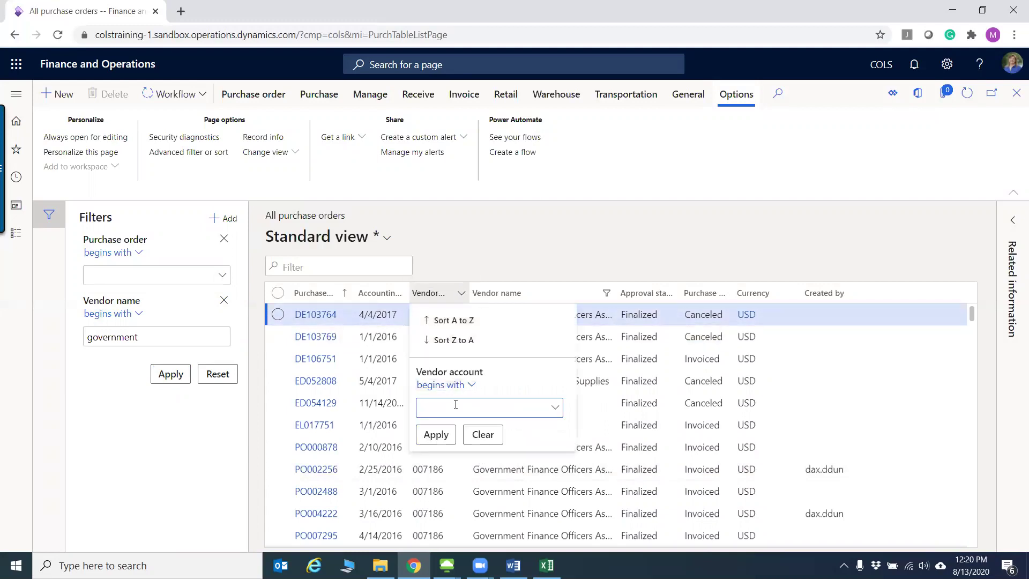
type("007186")
left_click(436, 435)
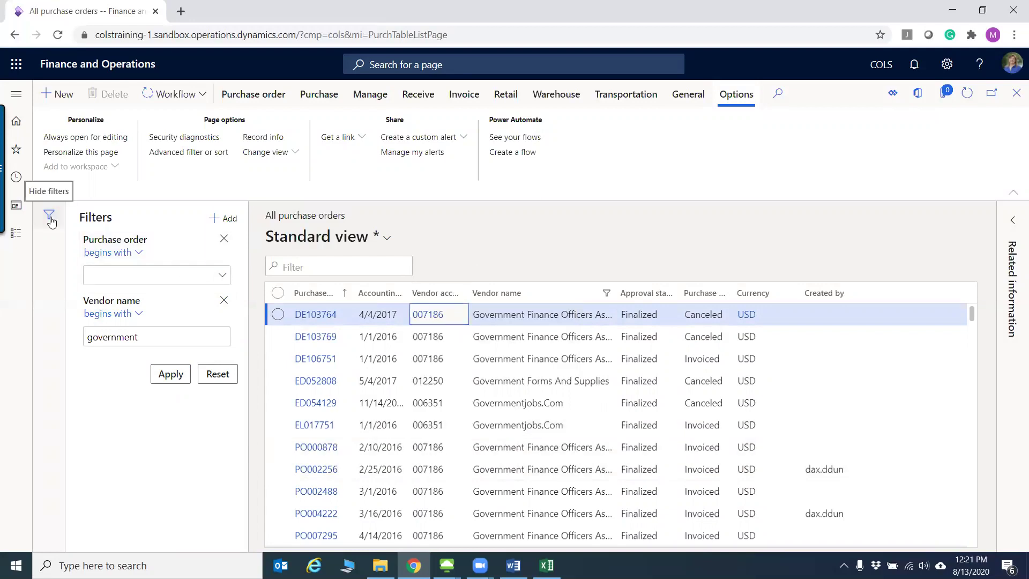
left_click(50, 219)
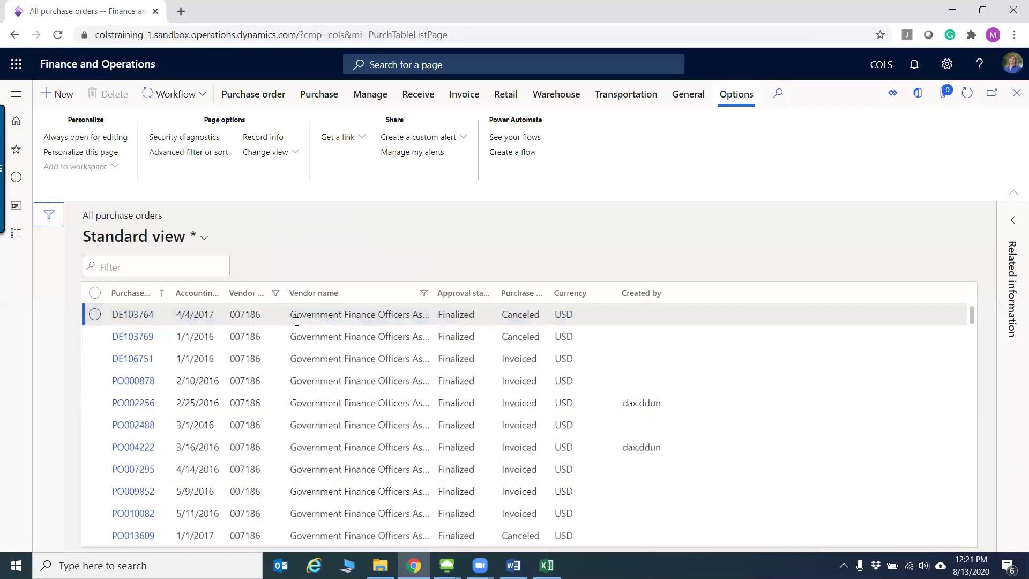
Step: Filter the purchase orders to those whose Approval status is exactly "confirmed"
left_click(490, 294)
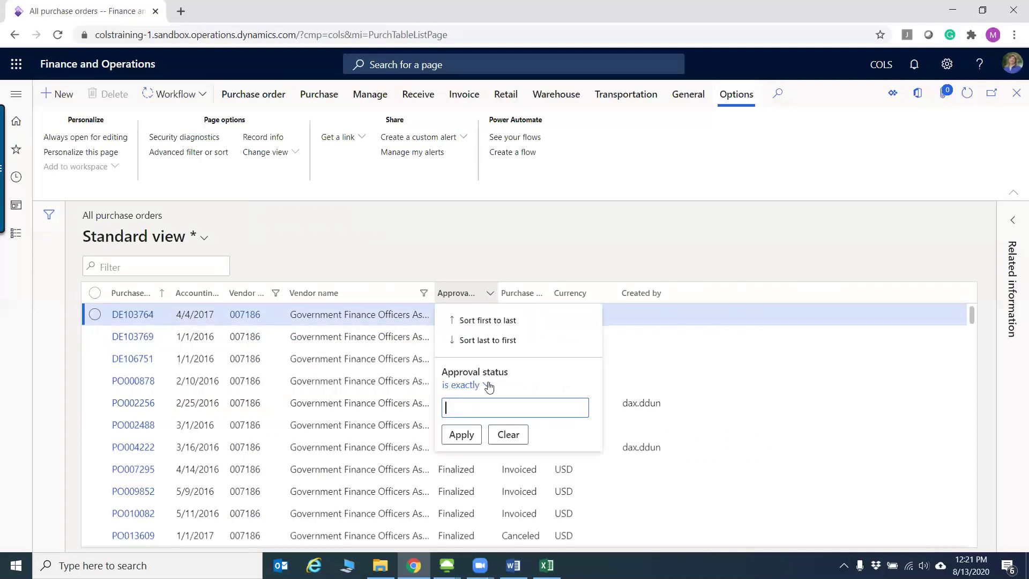
type("co")
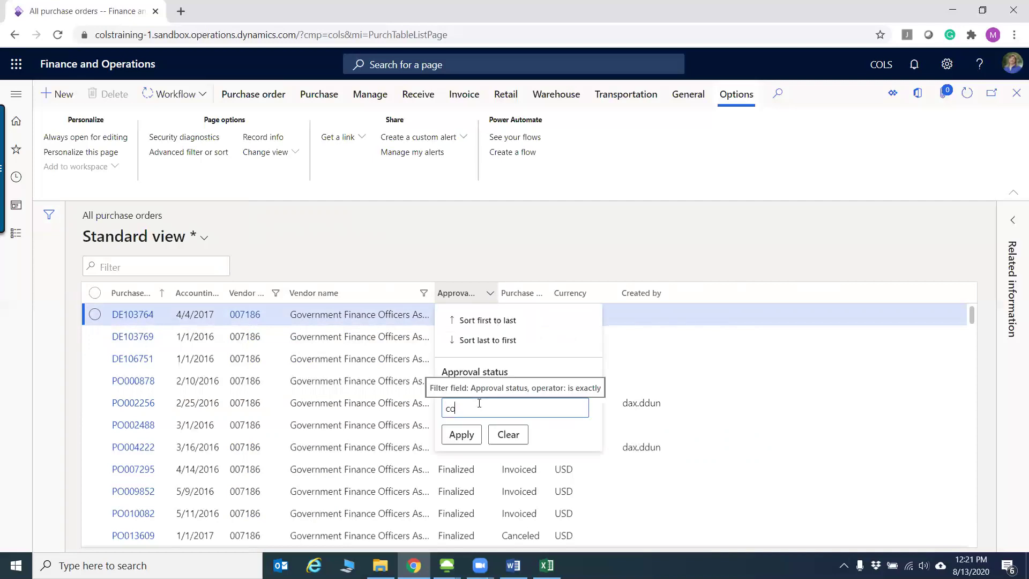
type("nfirmed")
key("Return")
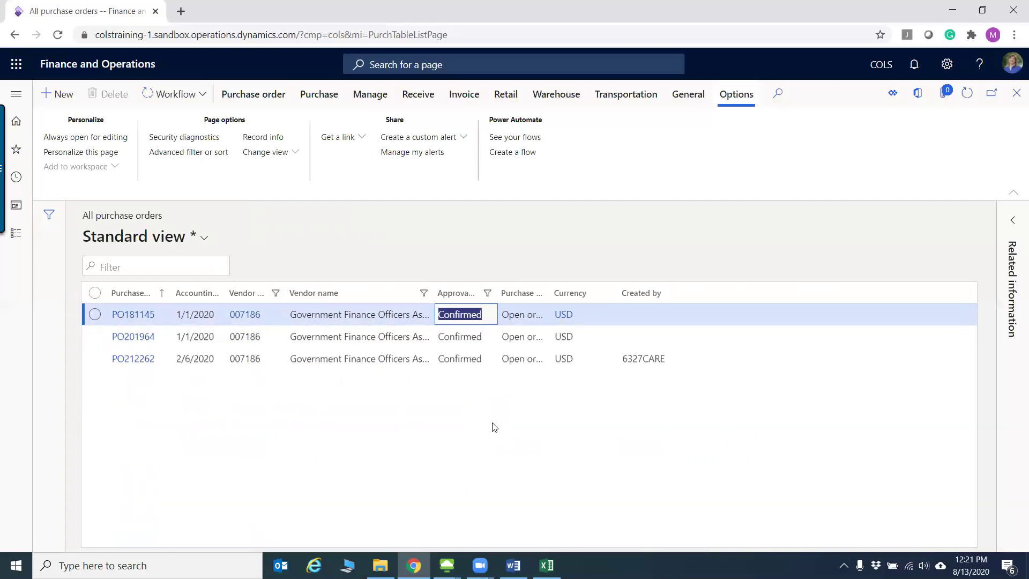
Step: View the purchase order dated 2/6/2020 in Line view and return to the purchase order list
left_click(94, 360)
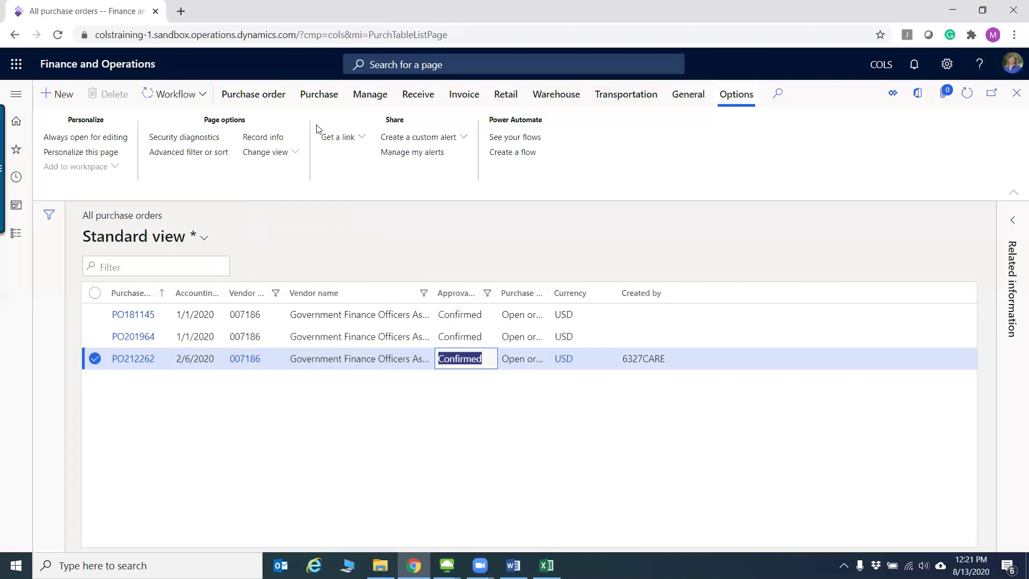
left_click(292, 154)
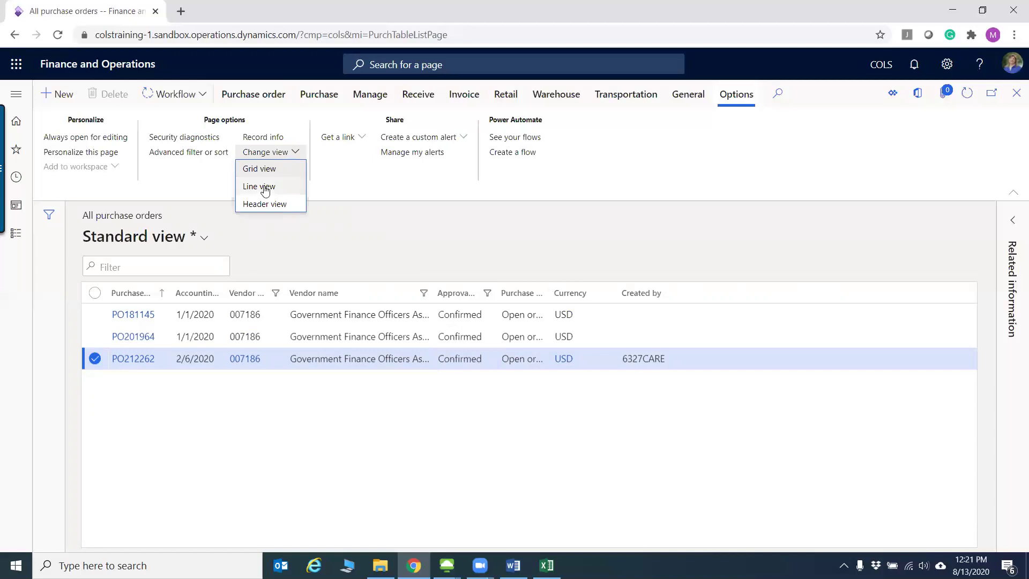
left_click(265, 187)
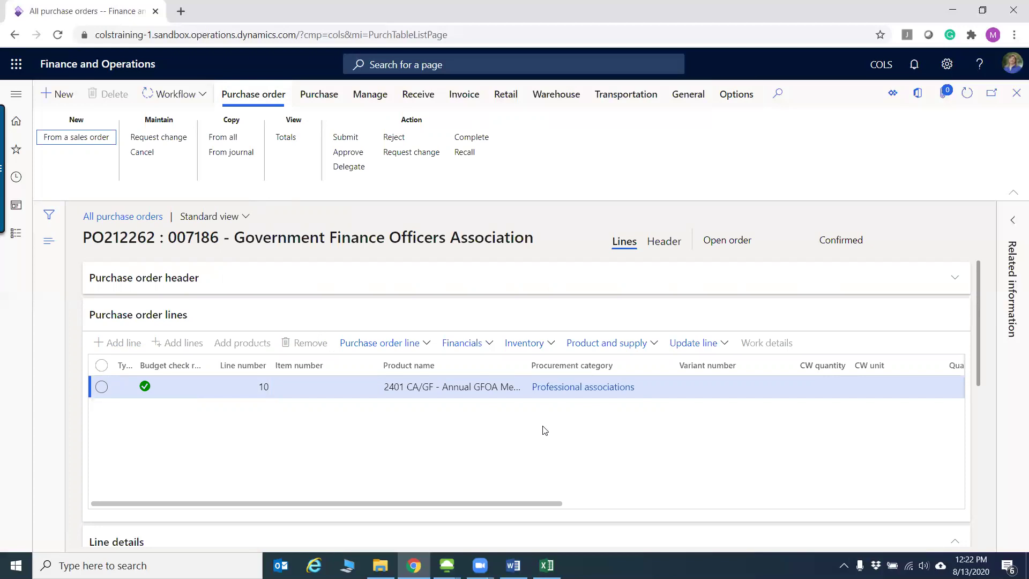
left_click(1017, 94)
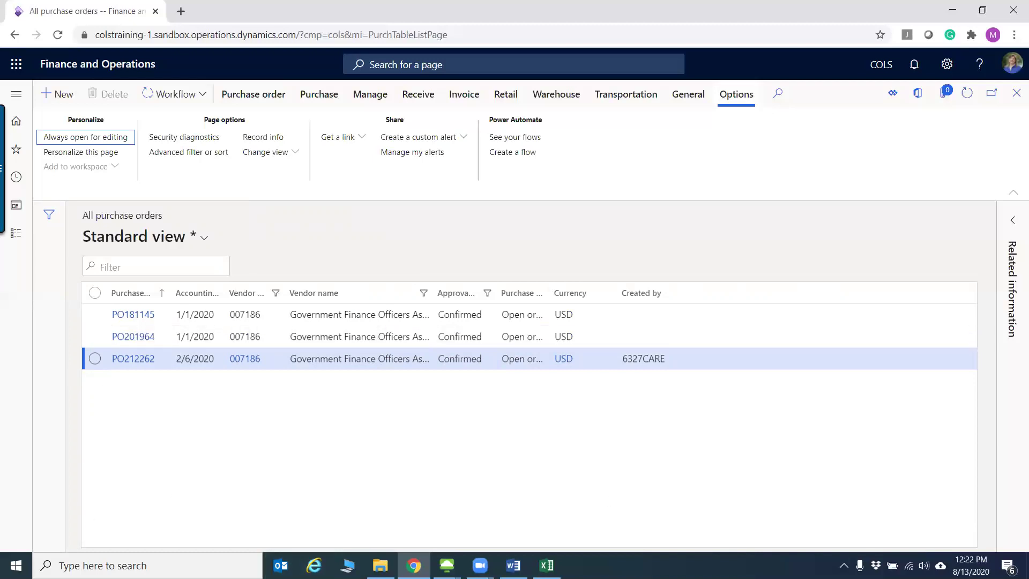
Step: Open the favorite General budget reservations list
key("alt+Tab")
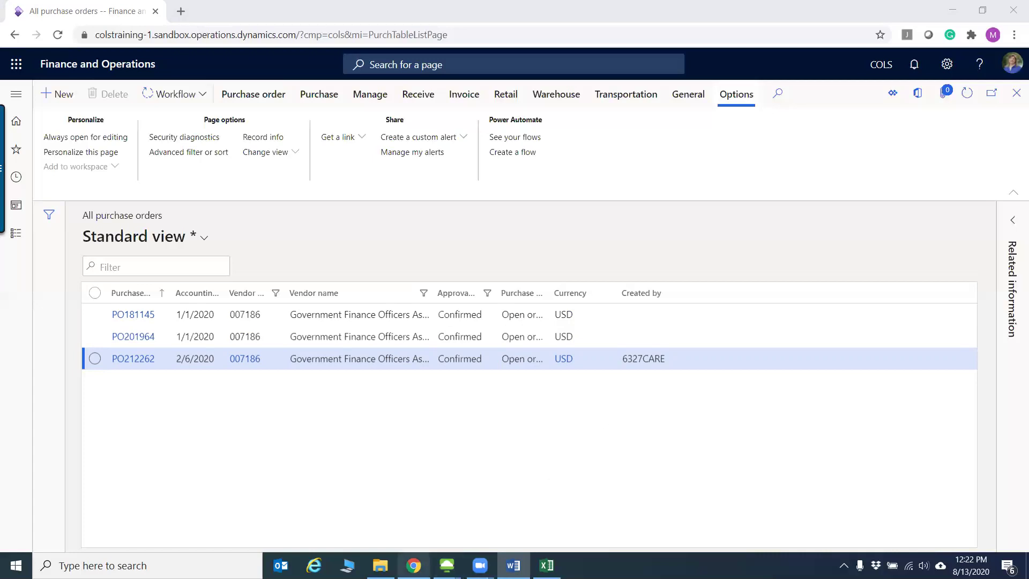
left_click(414, 566)
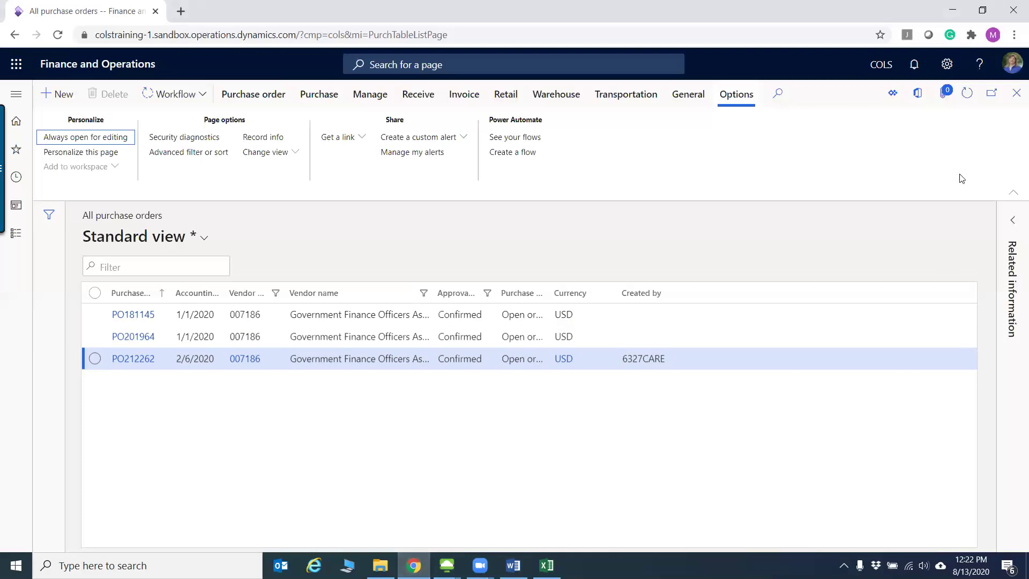
left_click(17, 152)
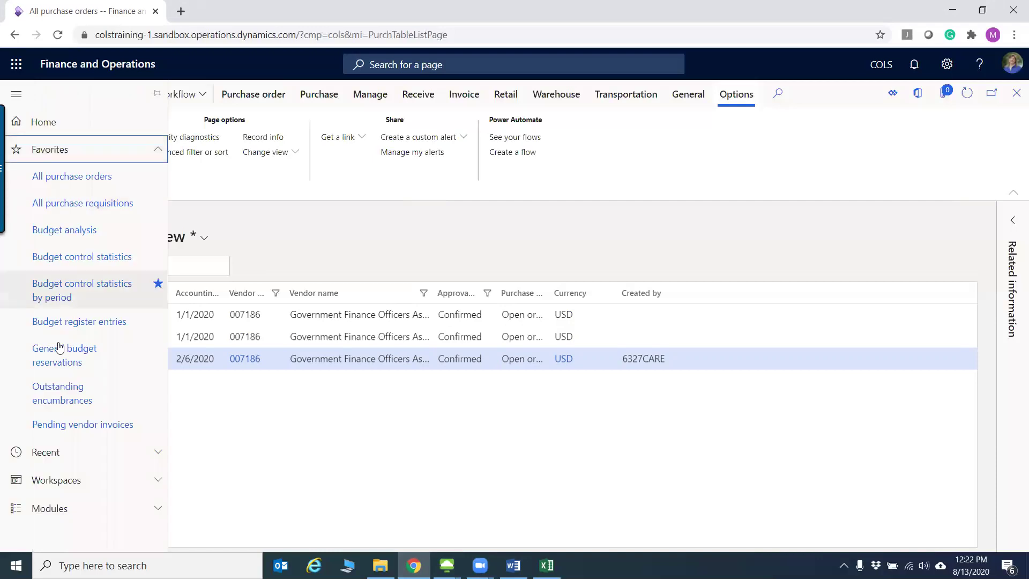
left_click(60, 360)
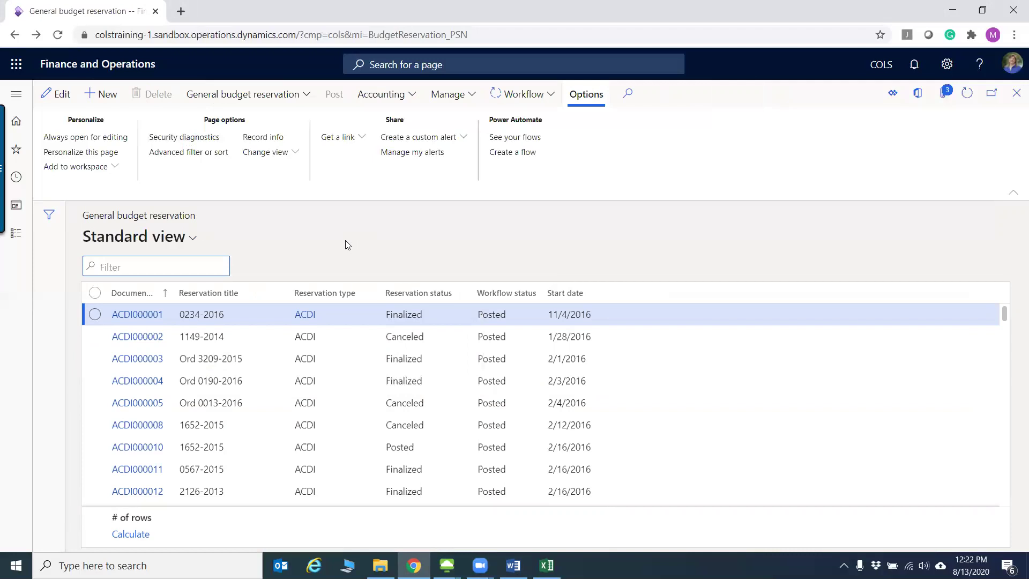
Step: Start a new budget reservation with reservation type BRPR, Budget Reservation PR Relieving
left_click(96, 96)
left_click(857, 180)
type("BRP")
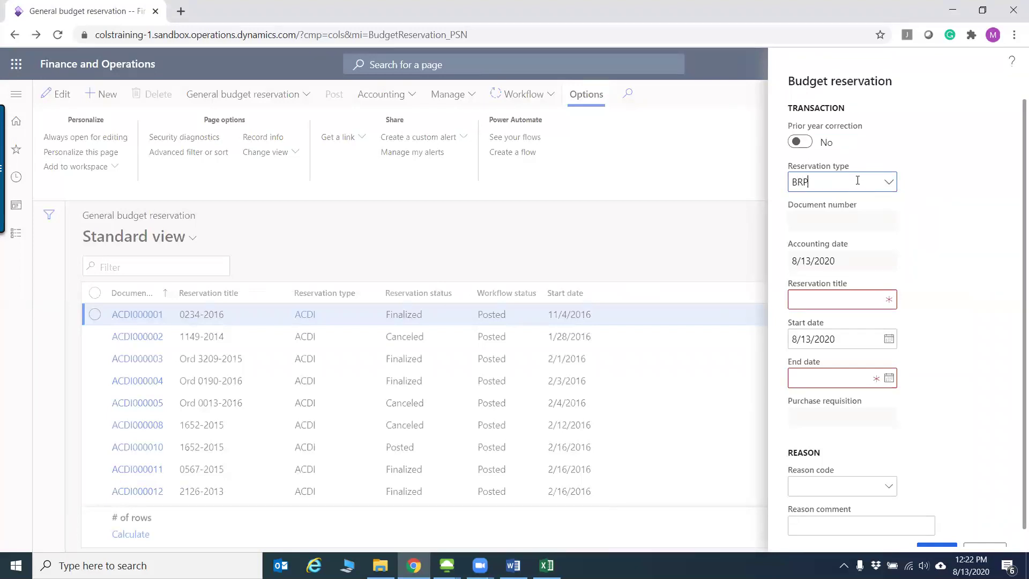
type("R")
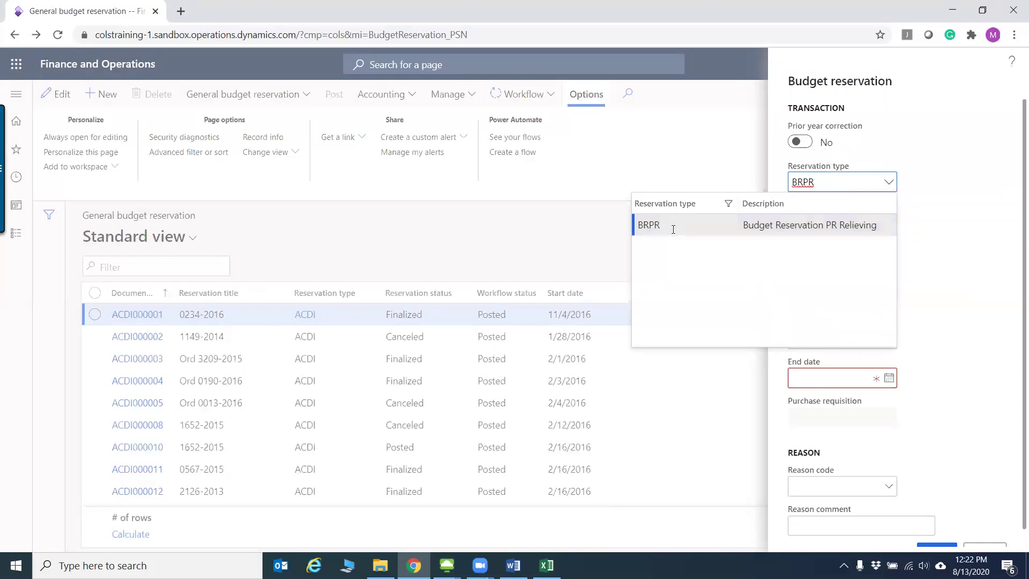
left_click(673, 228)
key("Tab")
key("Tab")
Step: Title the reservation "2201 Office Supplies", set its end date to 12/31/2020 and create it
left_click(834, 307)
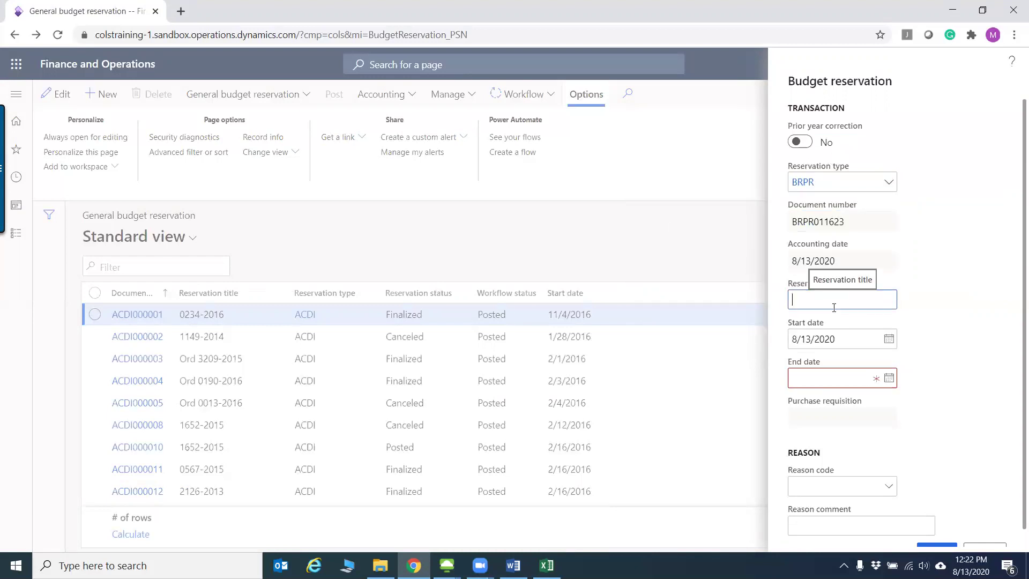
type("2201 Office Supplies")
key("Tab")
key("Tab")
type("12312050")
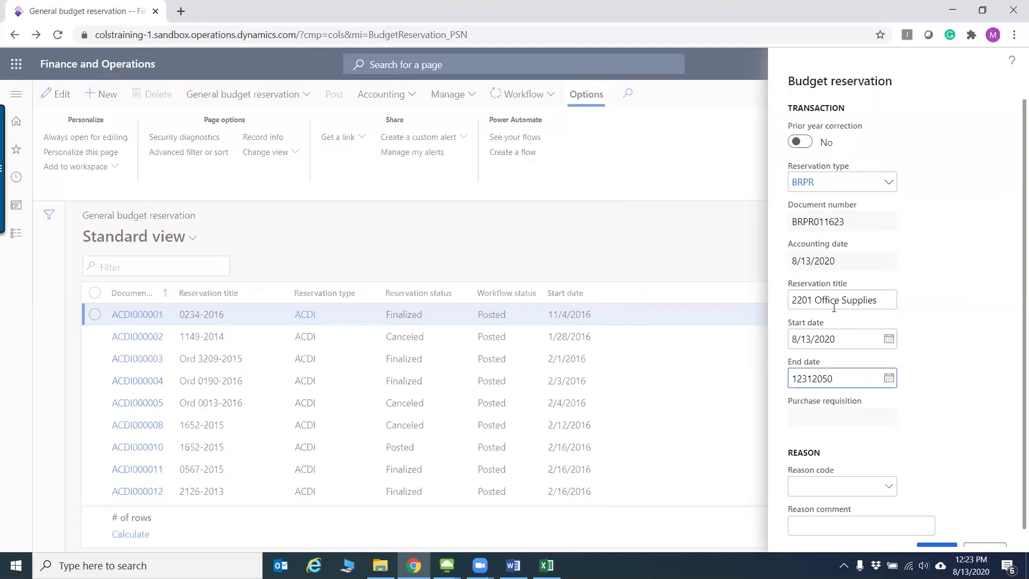
key("BackSpace")
key("BackSpace")
key("Tab")
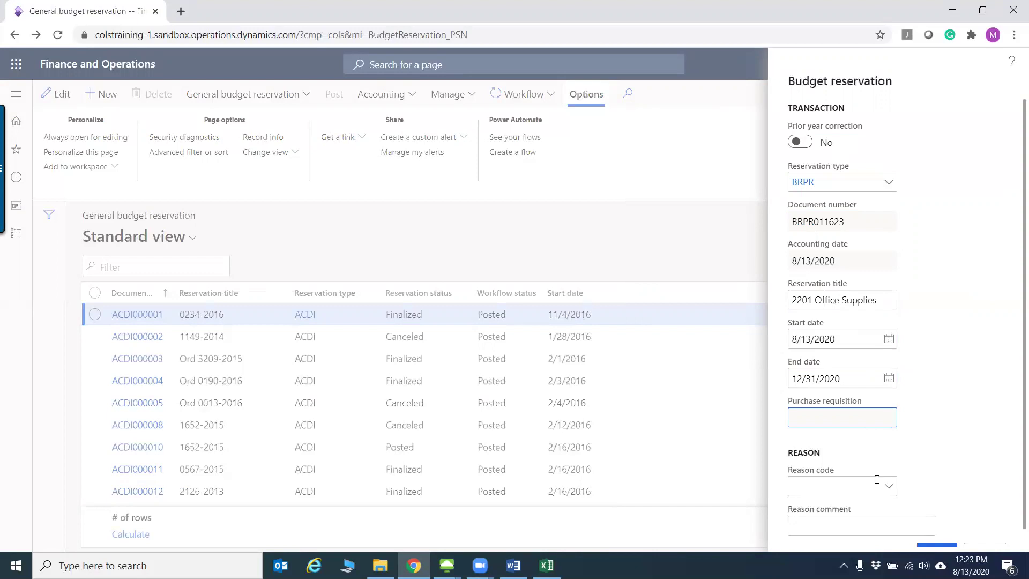
scroll(911, 482, "down", 1)
left_click(936, 537)
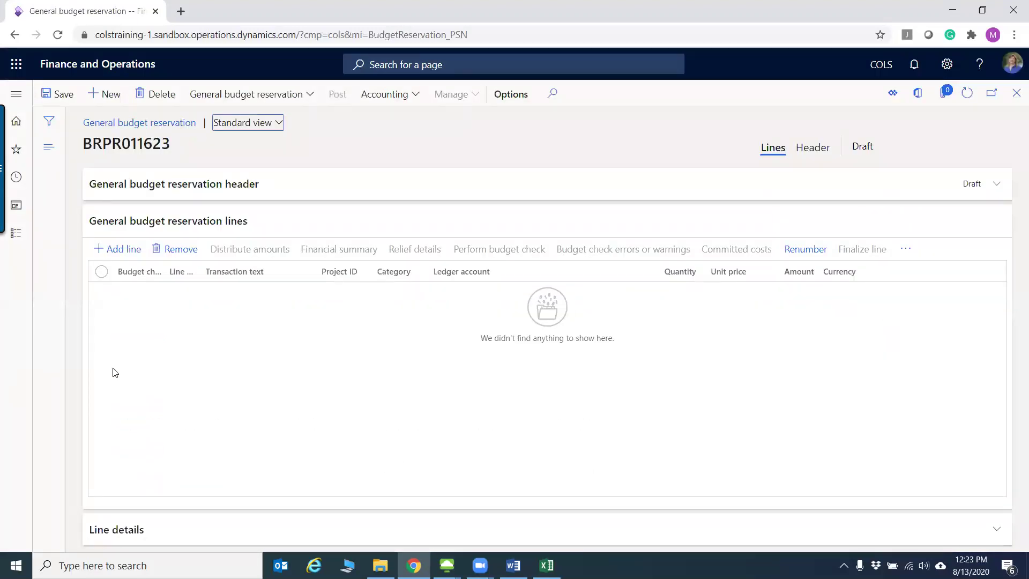
Step: Add a reservation line with the transaction text "Office Supplies"
left_click(111, 251)
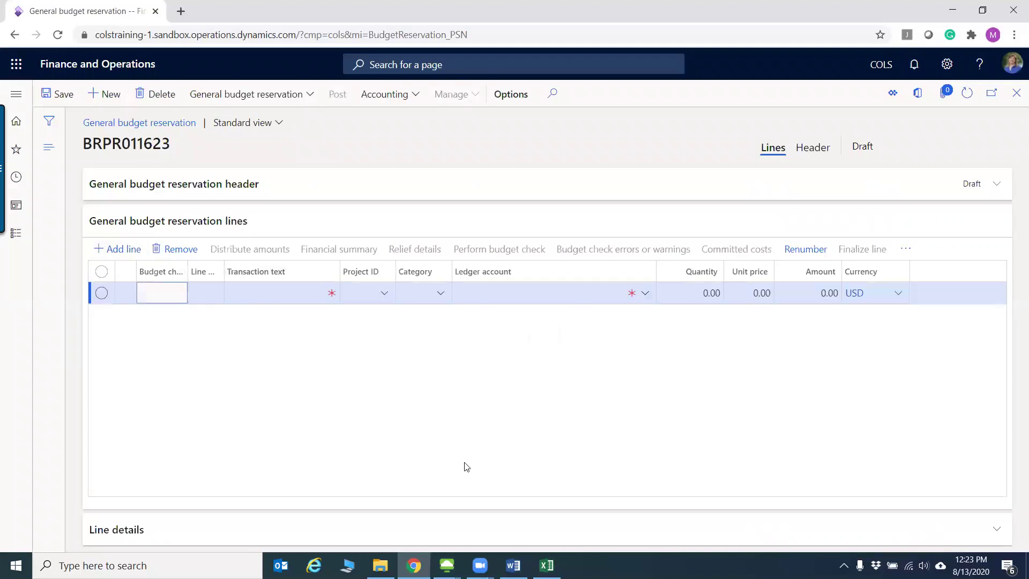
type("TOffic")
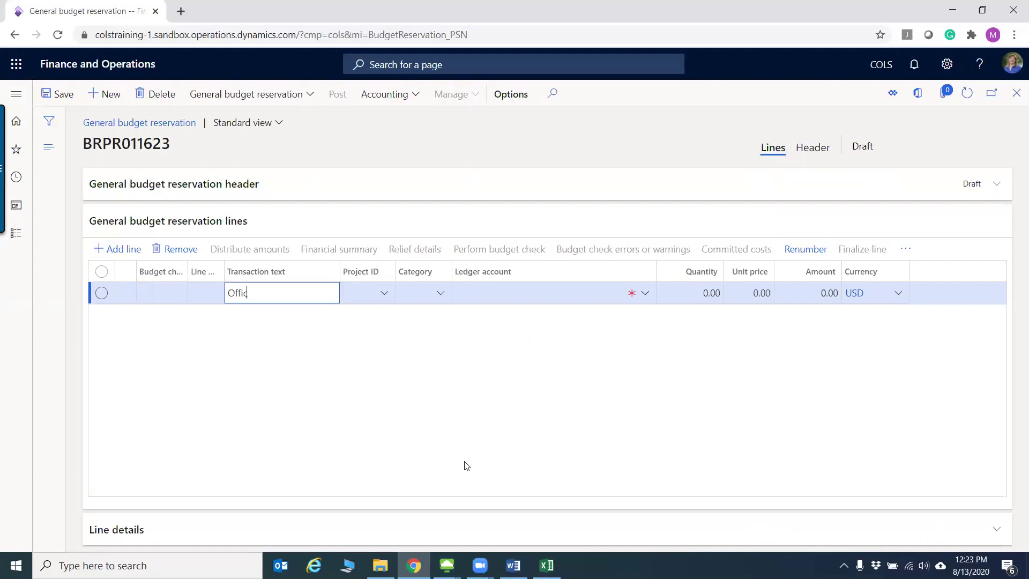
type("e Supplies")
key("Tab")
key("Tab")
key("Tab")
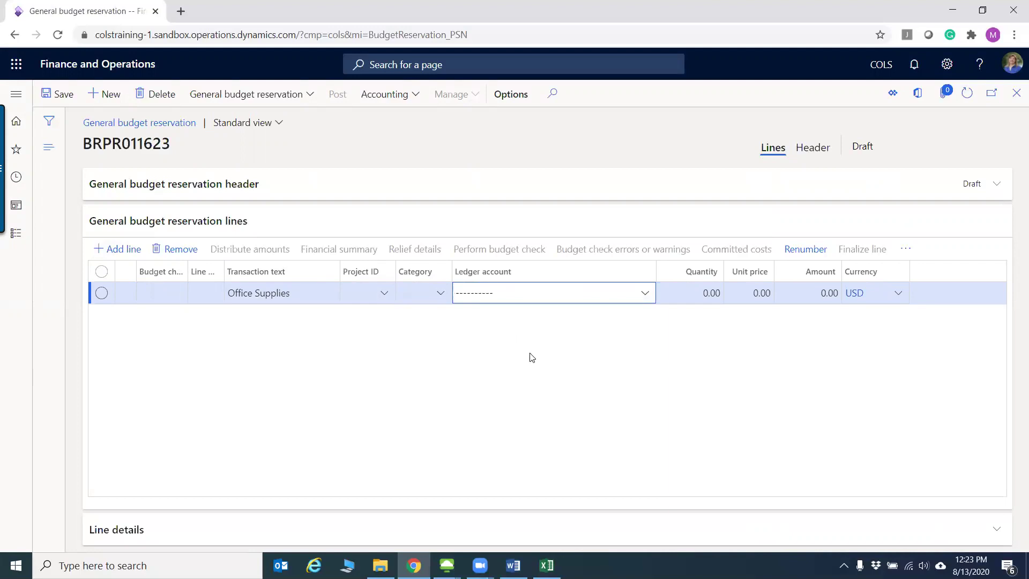
left_click(459, 299)
type("22")
type("-2201-02-62020-1000-100010")
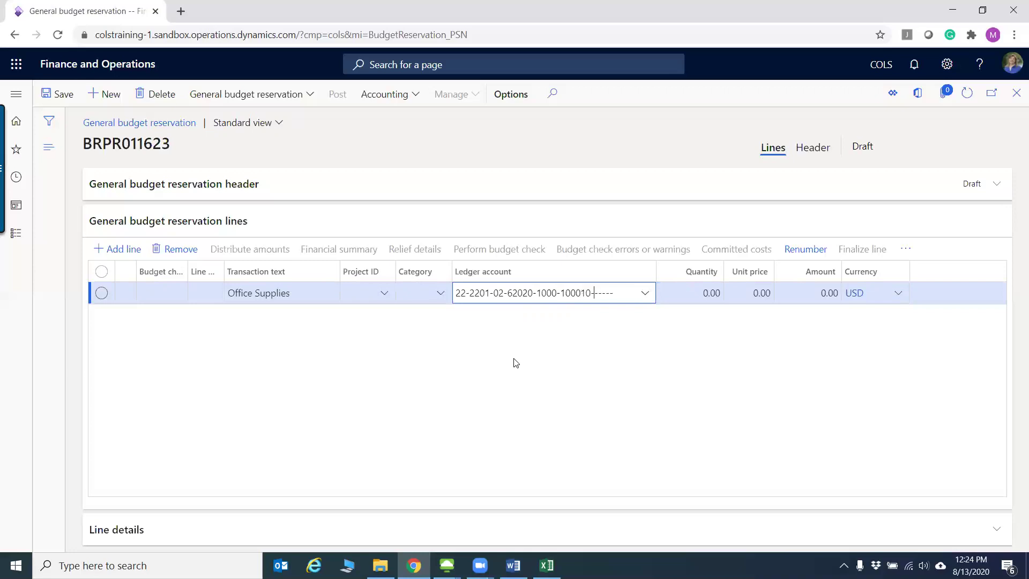
type("-Cw")
key("BackSpace")
type("W001")
key("Tab")
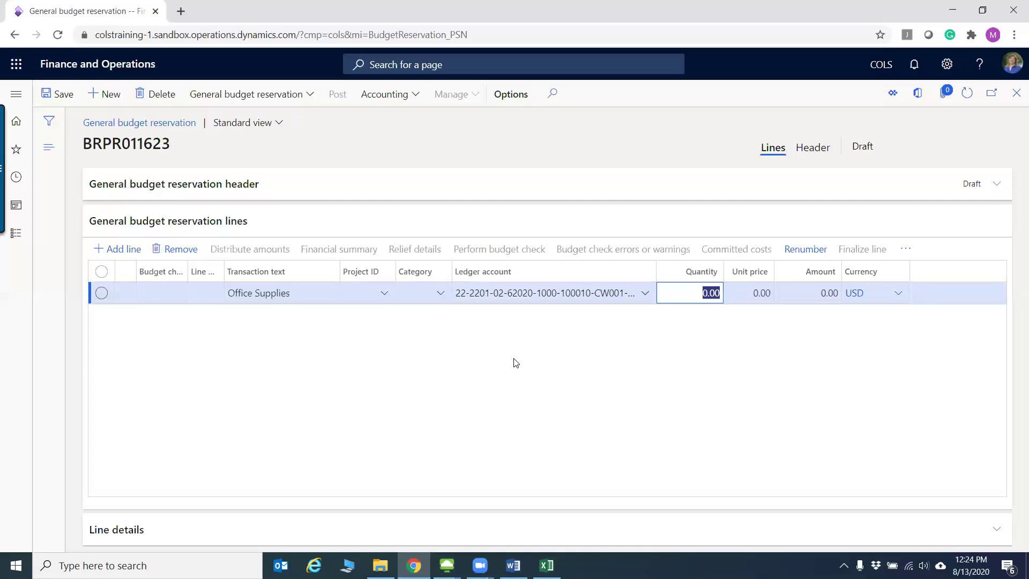
Step: Set the line's quantity to 100 and unit price to 1, and commit the line
type("100")
key("Tab")
type("1")
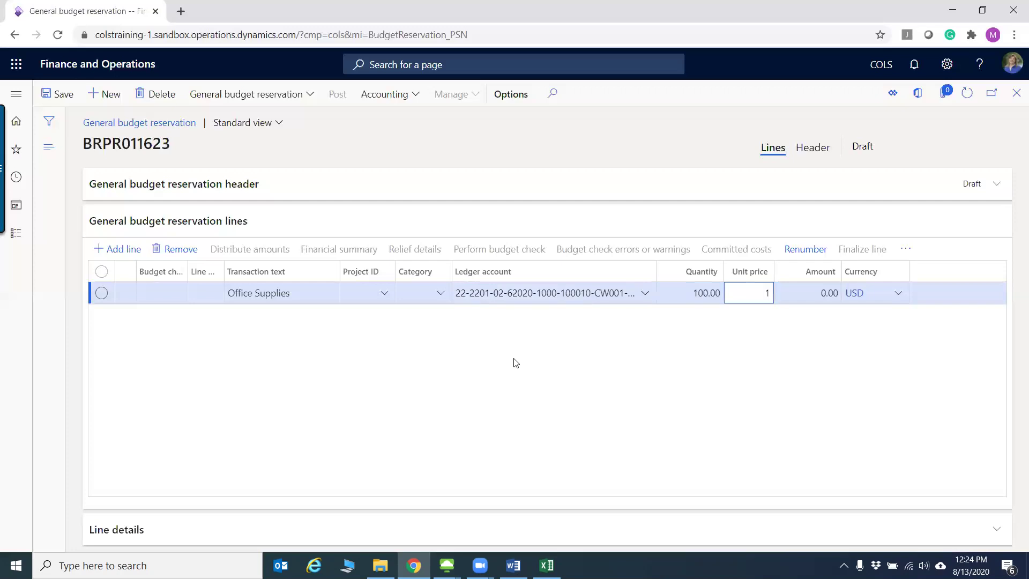
key("Tab")
key("Tab")
key("Tab")
key("Tab")
key("Tab")
key("Tab")
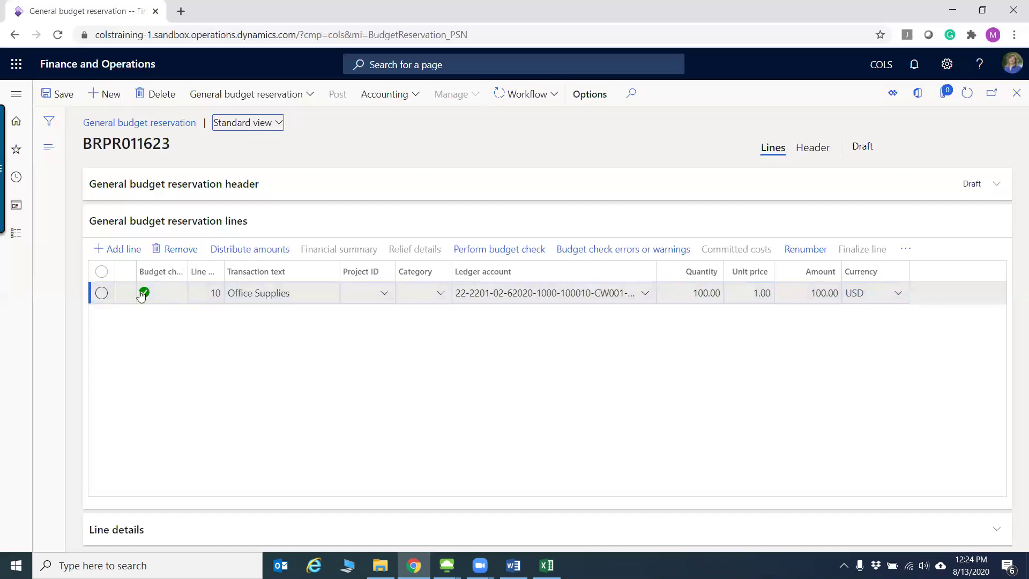
Step: Add a second reservation line with the transaction text "Office Supplies"
left_click(123, 250)
type("Off")
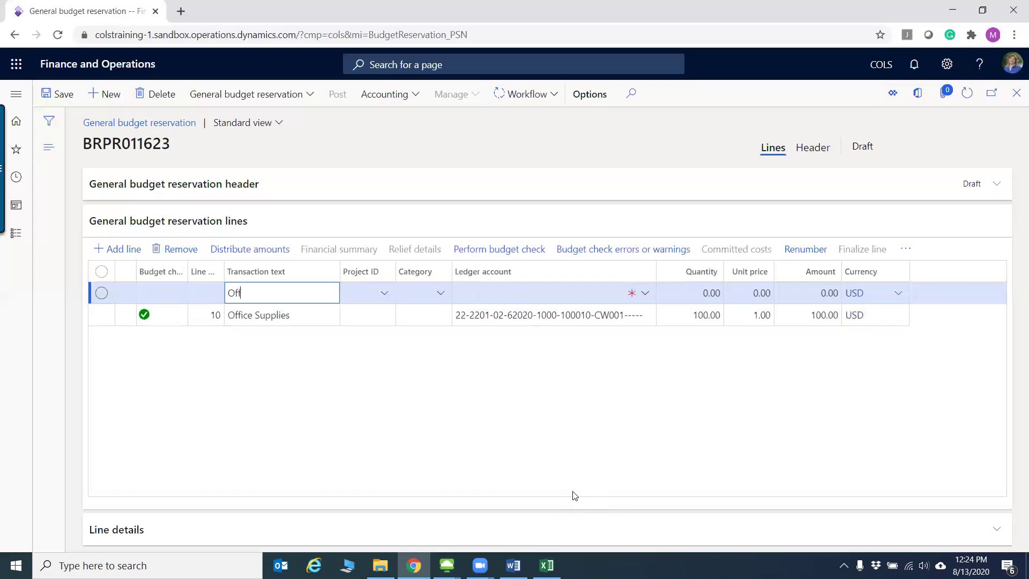
type("ice Supplies")
key("Tab")
key("Tab")
key("Tab")
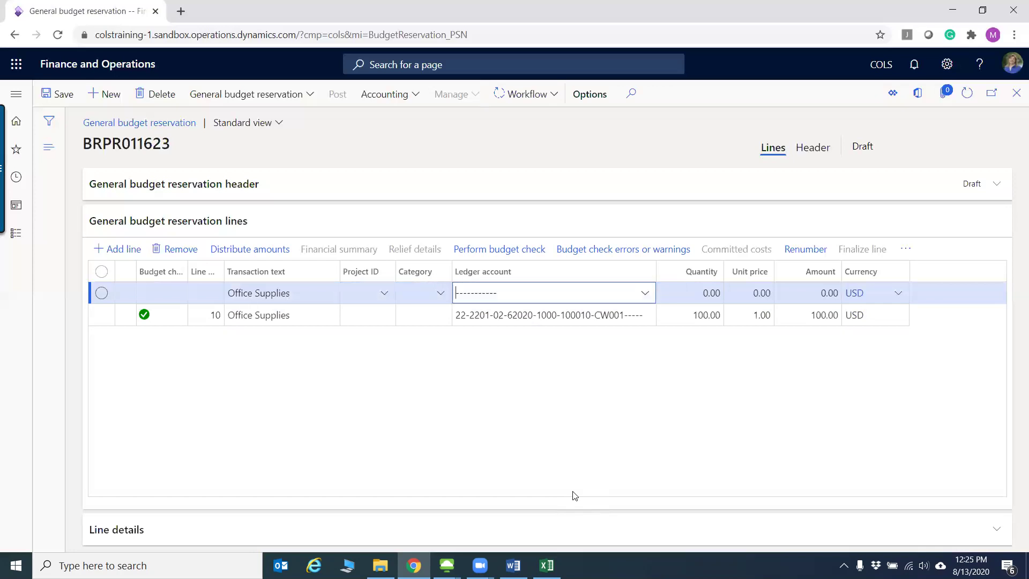
Step: Look up the second line's ledger account segments: Department 22 City Auditor, Division 2201 City Auditor and ObjectClass 02 Material and Supplies
left_click(646, 295)
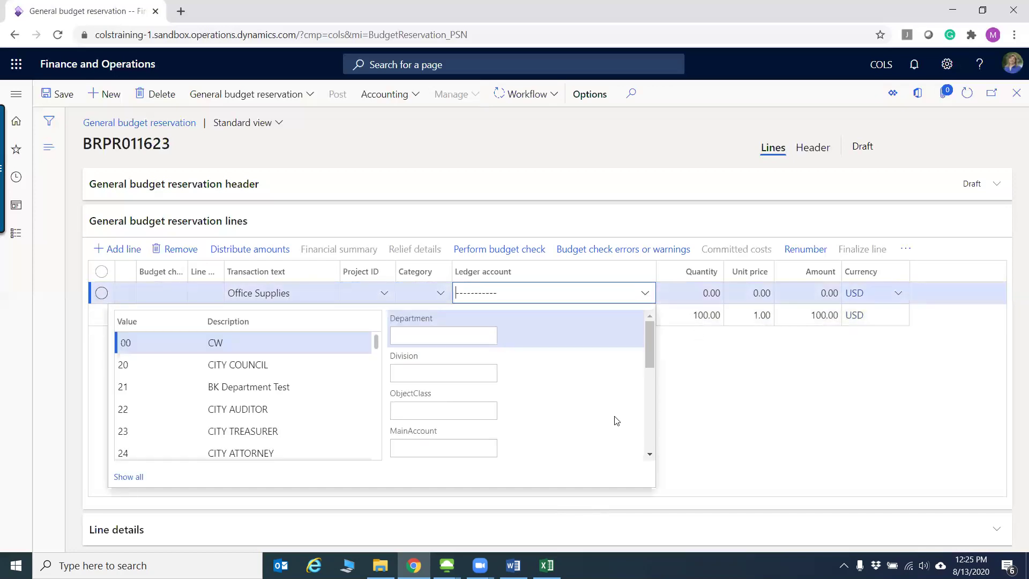
left_click(455, 335)
type("22")
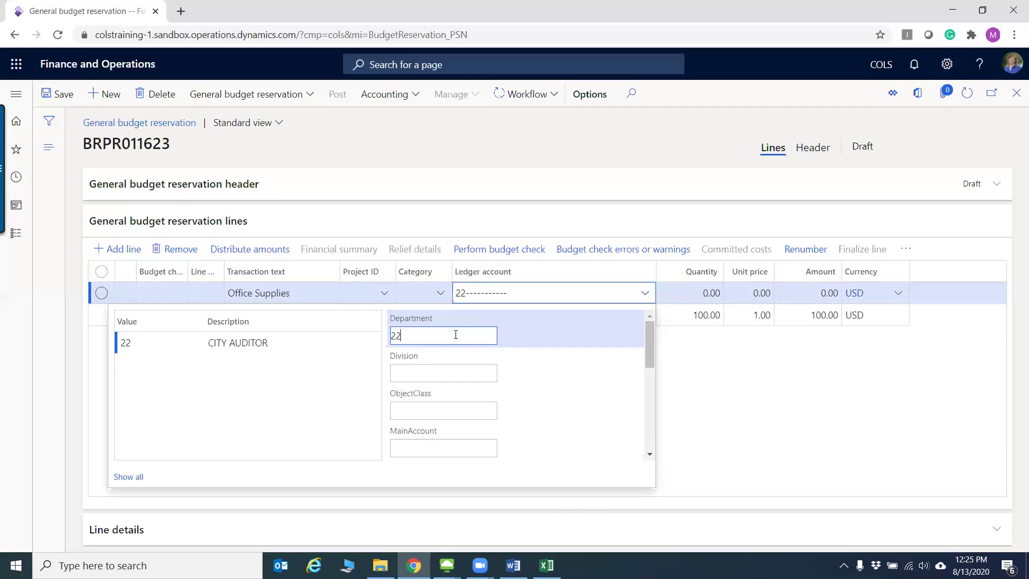
left_click(256, 343)
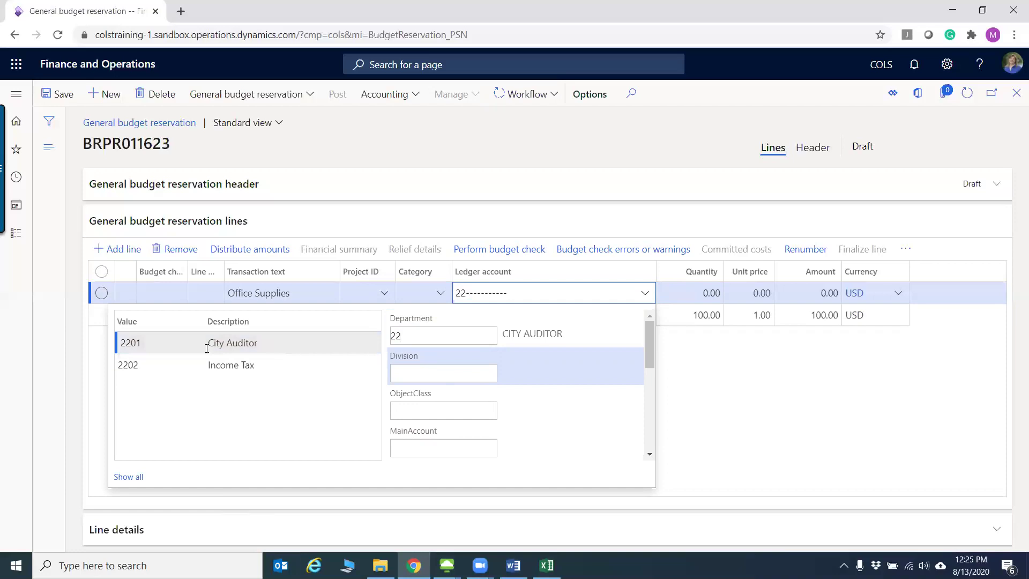
left_click(229, 344)
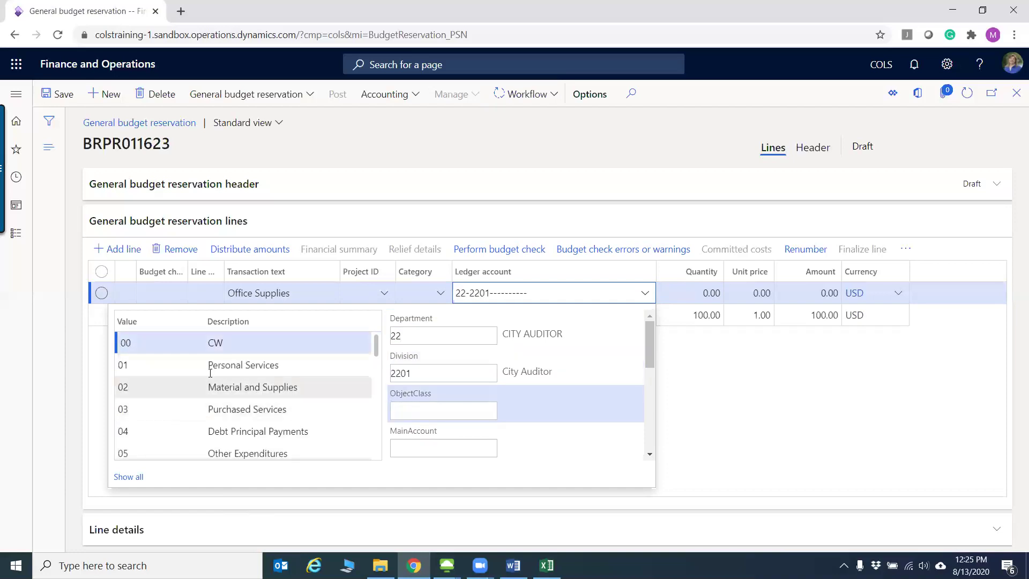
left_click(224, 388)
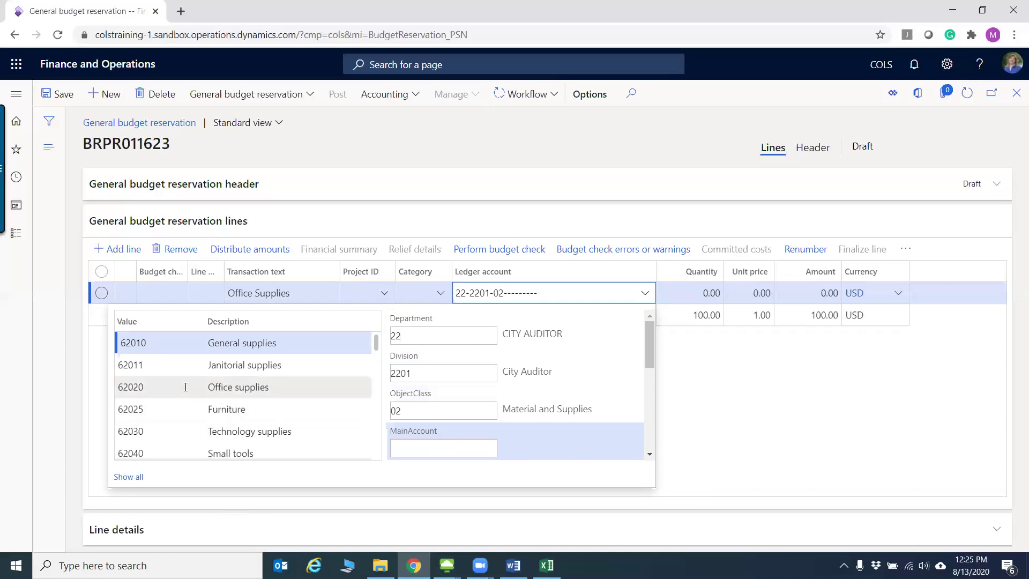
Step: Complete the second line's ledger account with MainAccount 62020 Office supplies, Fund 1000, Subfund 100010 and Program CW001 Administration
left_click(223, 387)
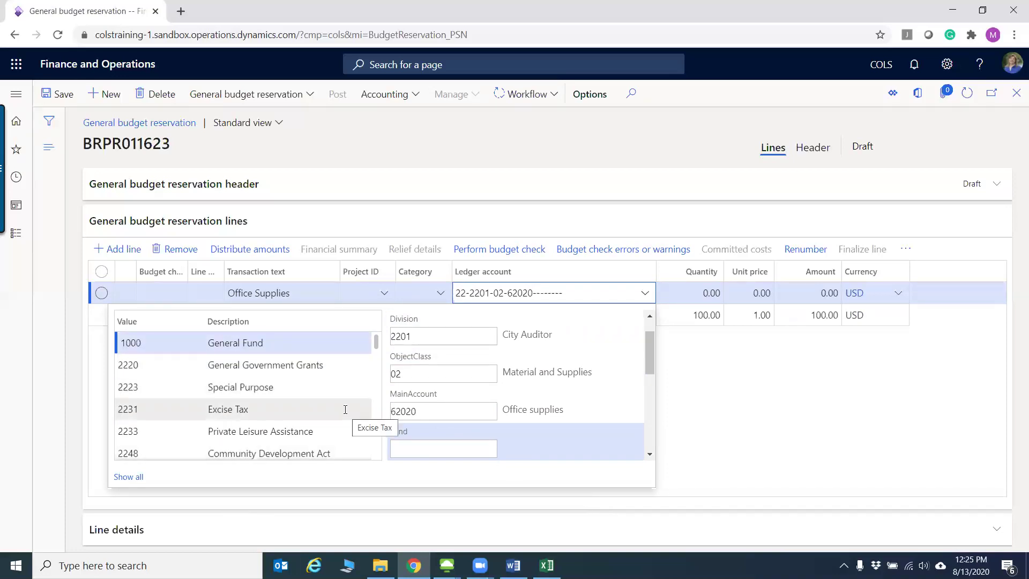
left_click(269, 343)
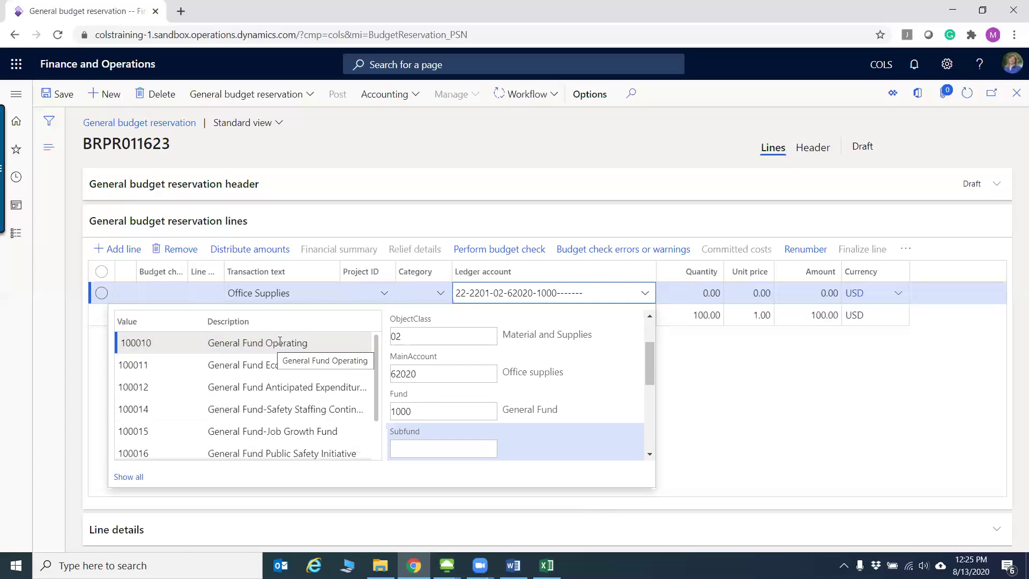
left_click(270, 343)
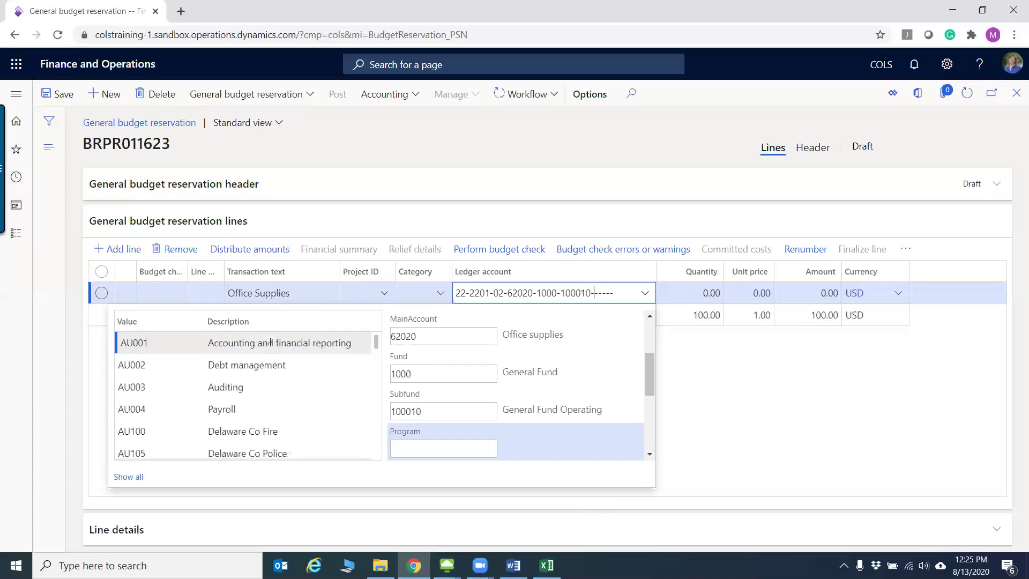
type("CW")
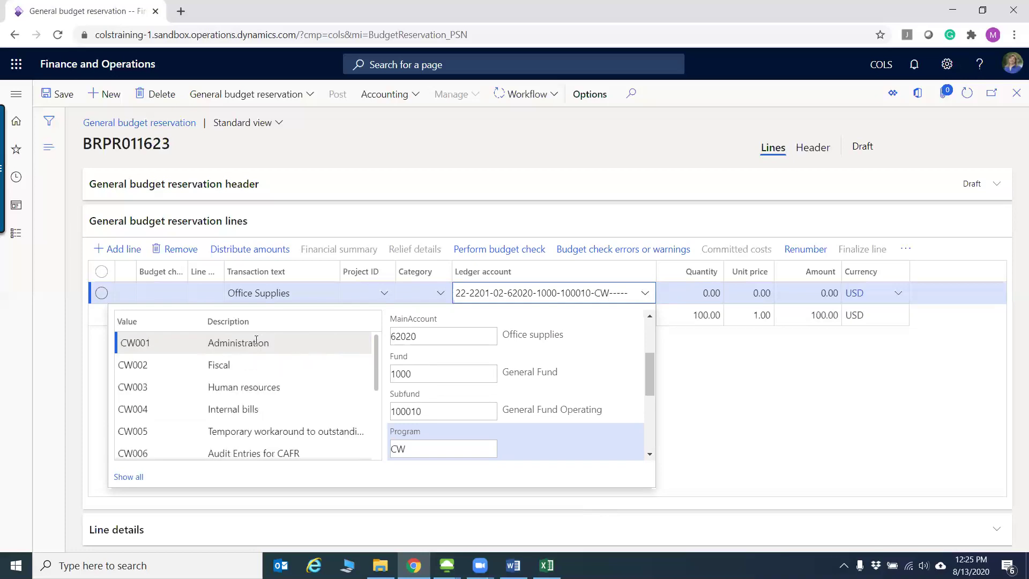
left_click(270, 343)
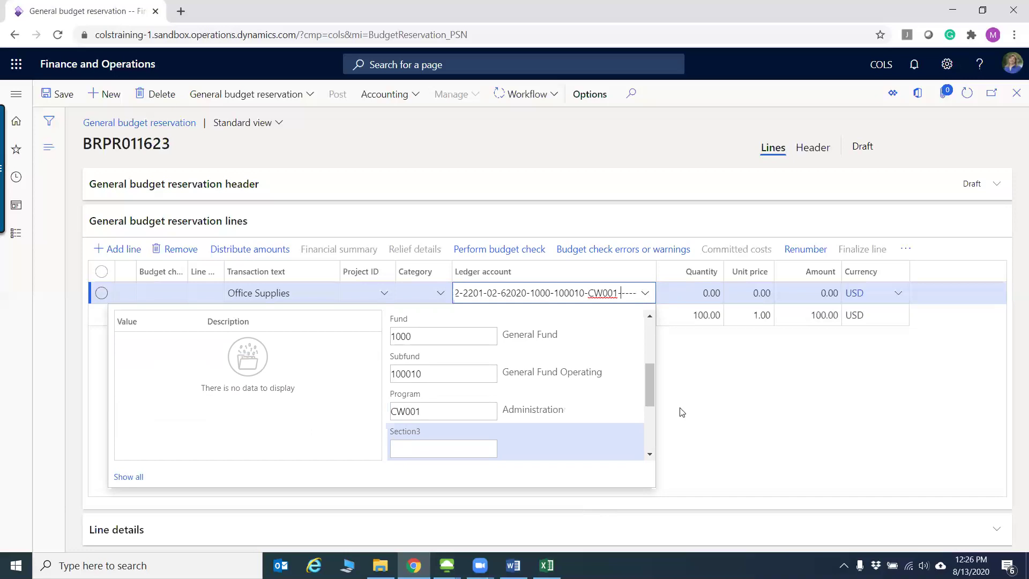
key("Tab")
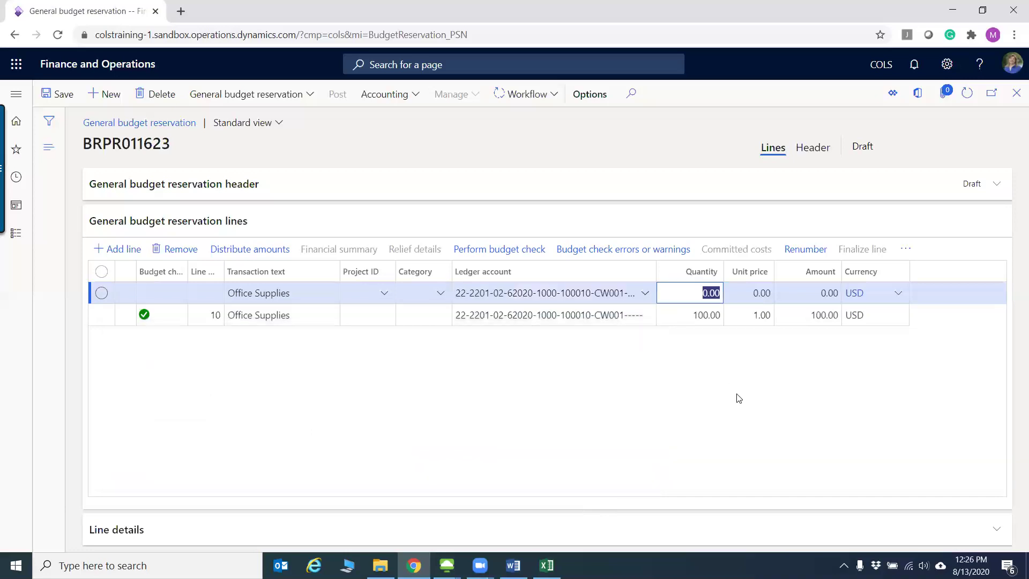
Step: Set the second line's quantity to 100 and unit price to 1, and commit the line
type("100")
key("Tab")
type("1")
key("Tab")
key("Tab")
key("Tab")
key("Tab")
key("Tab")
key("Tab")
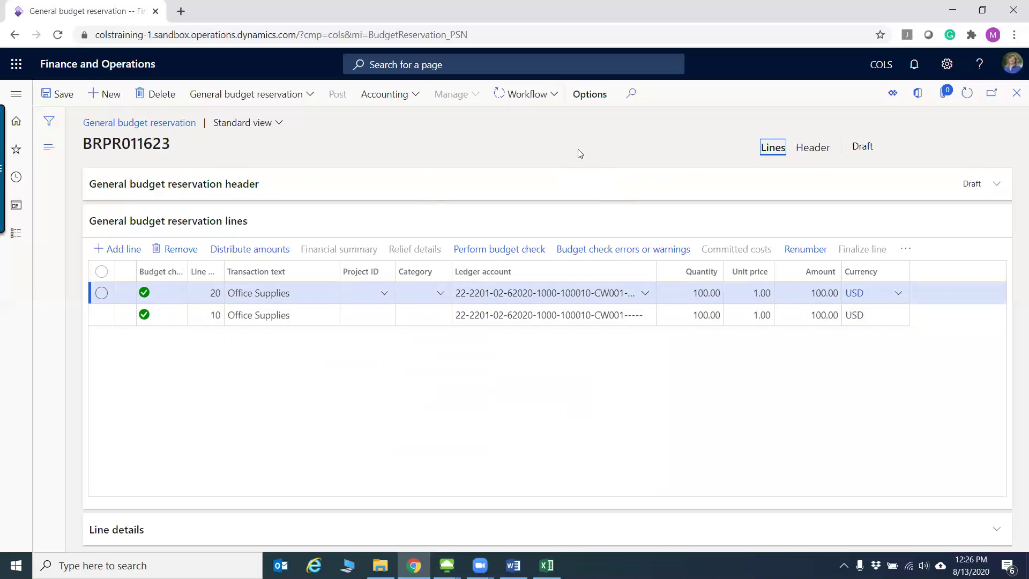
Step: Submit the general budget reservation to the BRPR workflow with the comment "test BRPR"
left_click(555, 98)
left_click(512, 117)
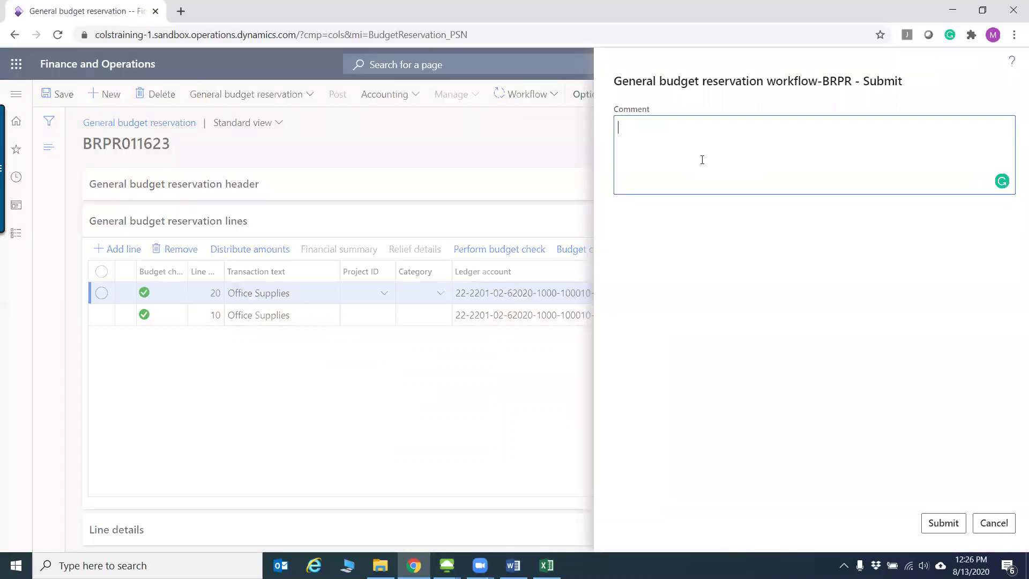
type("test BRPR")
left_click(940, 524)
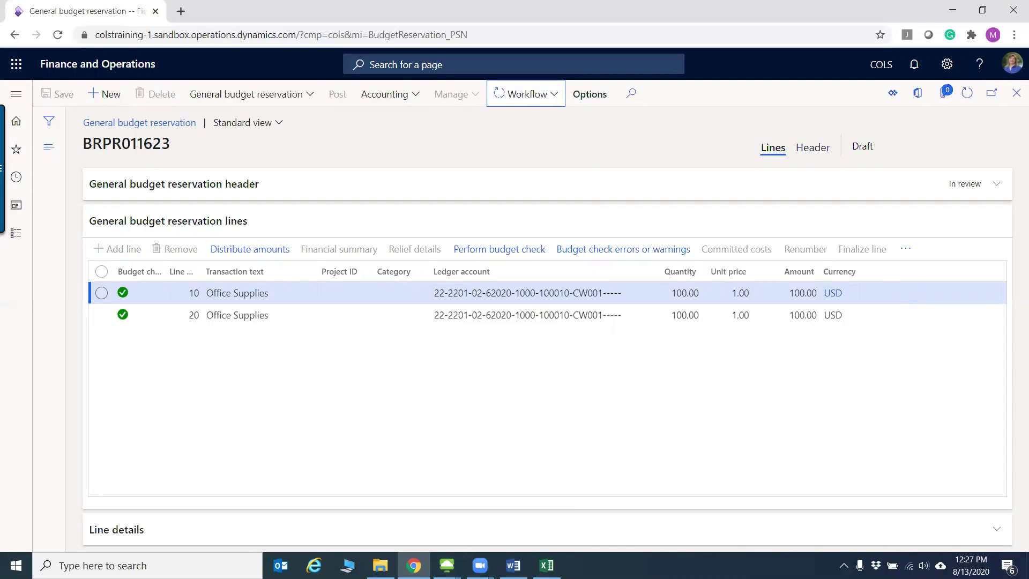
left_click(660, 250)
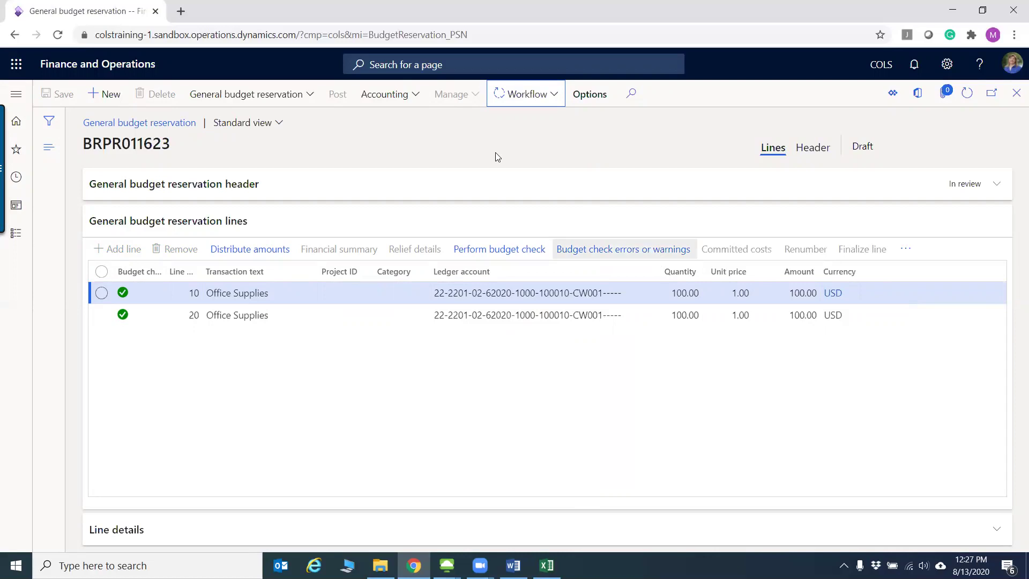